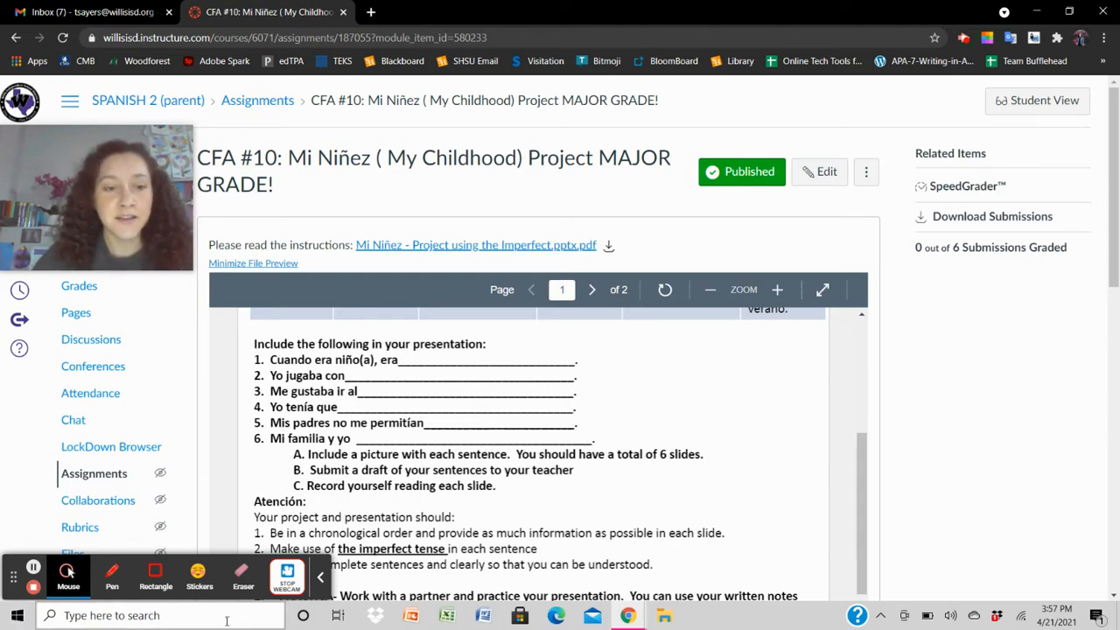
- Review the example chart and the presentation requirements in the Mi Niñez project instructions PDF
left_click(322, 581)
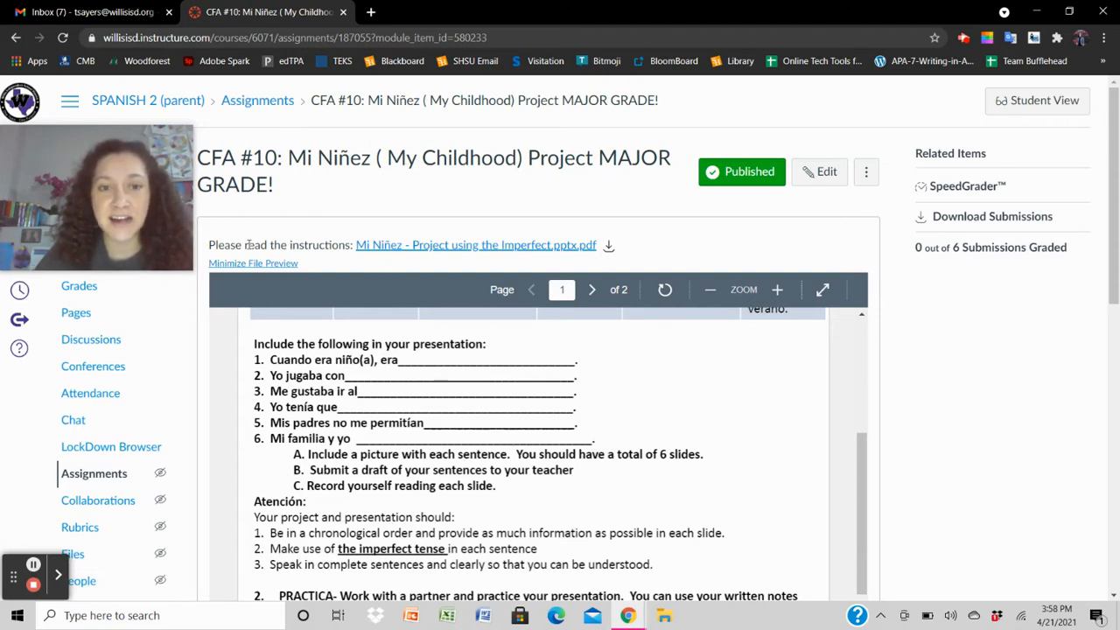
scroll(334, 401, "up", 3)
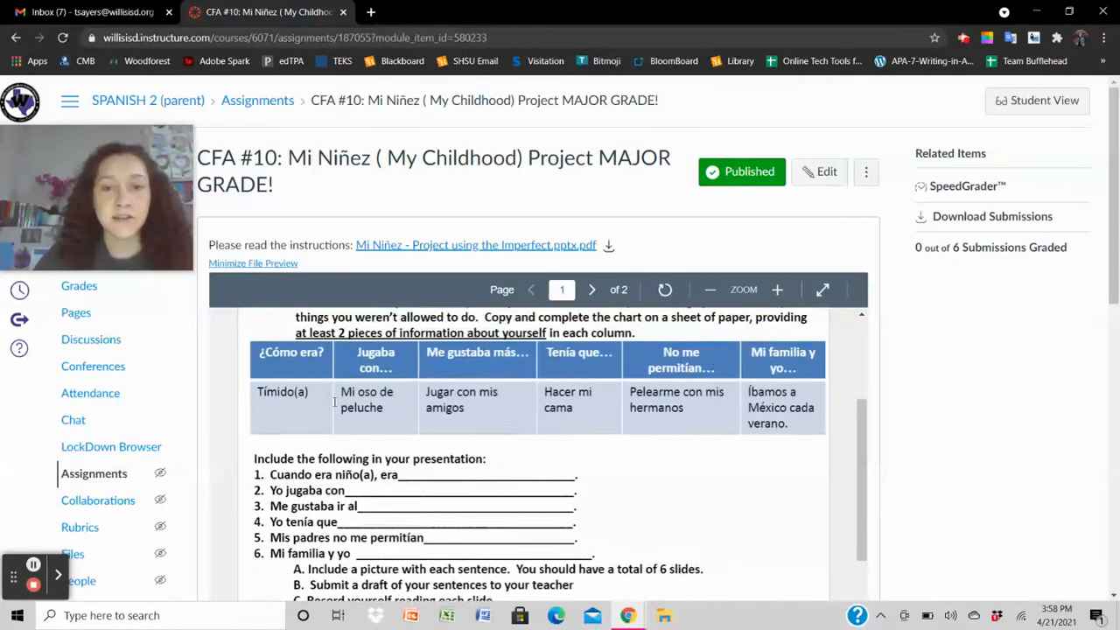
scroll(334, 401, "up", 3)
scroll(335, 398, "down", 5)
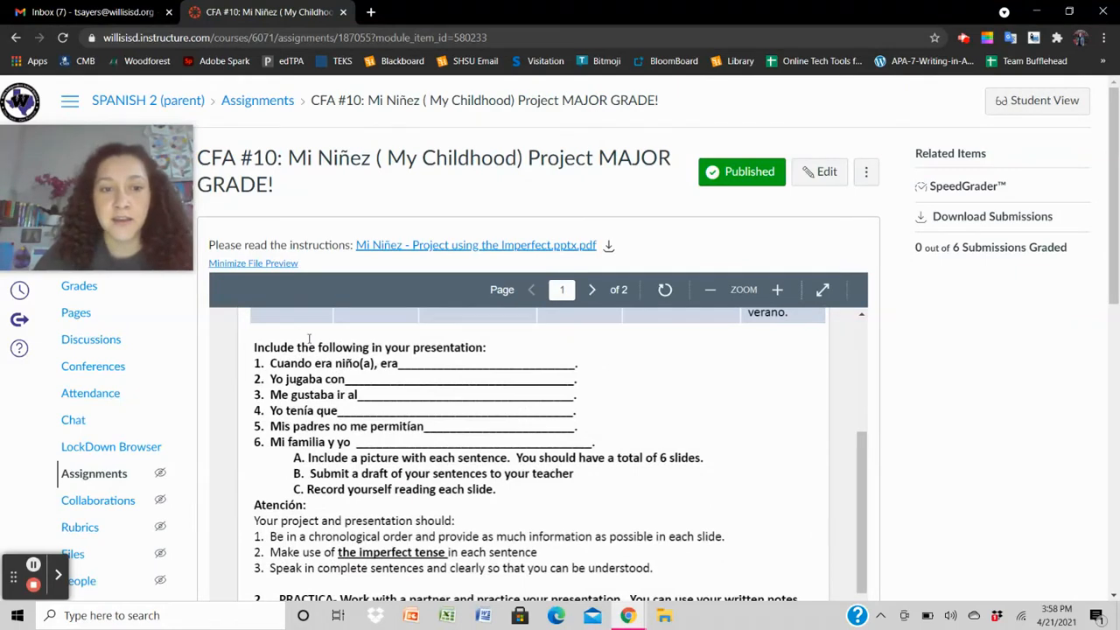
left_click(57, 575)
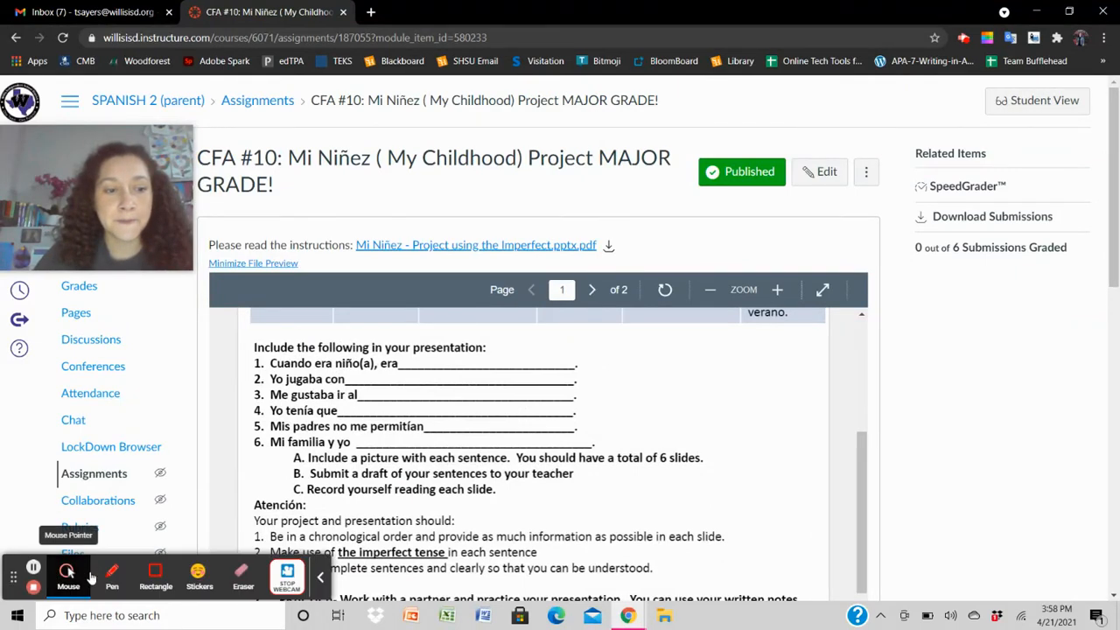
left_click(81, 572)
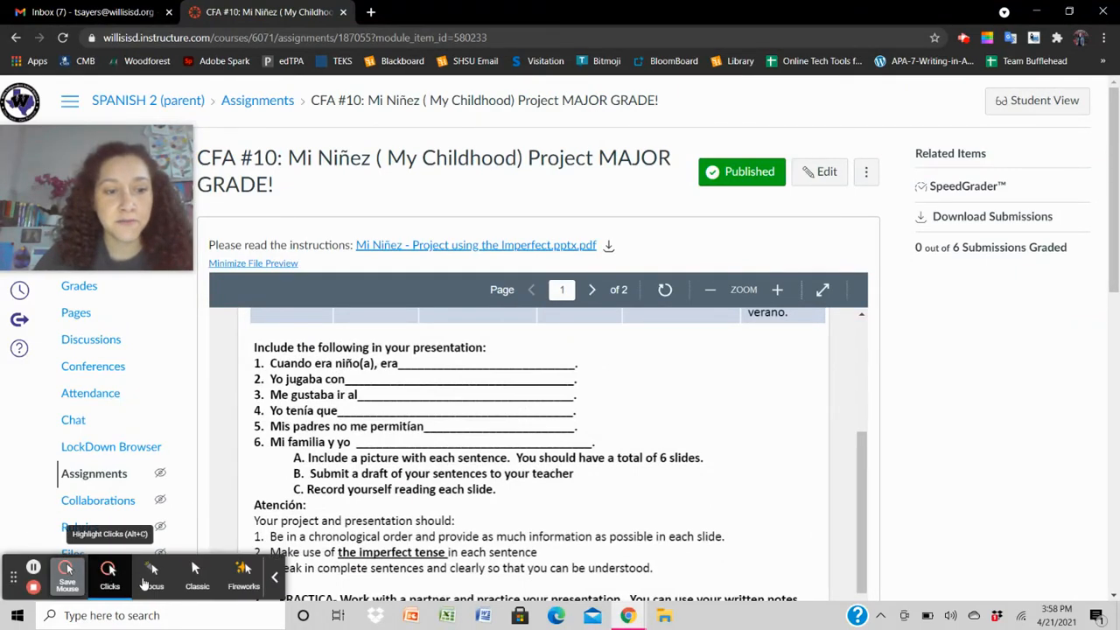
left_click(153, 573)
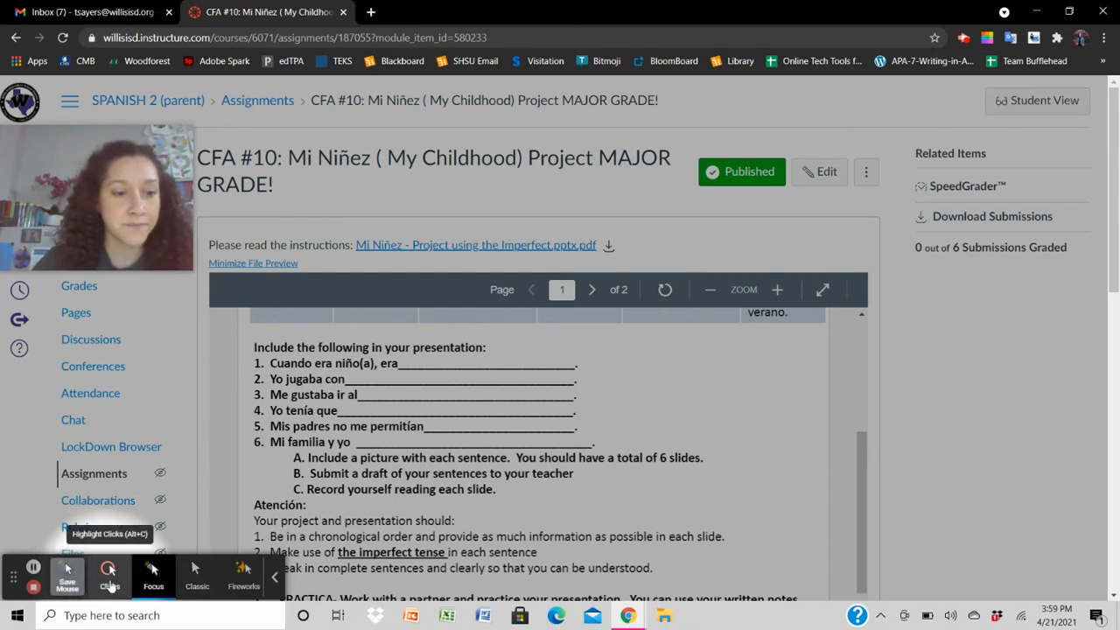
left_click(65, 576)
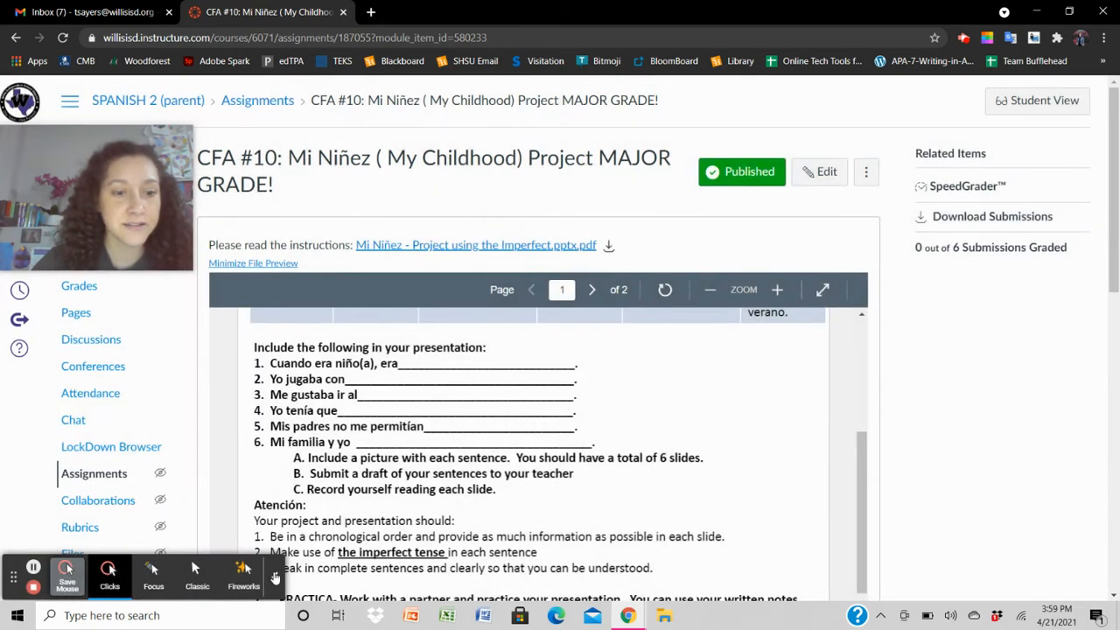
left_click(274, 576)
- Search Google for "adobe spark" in a new browser tab and open the Adobe Spark website from the results
left_click(371, 13)
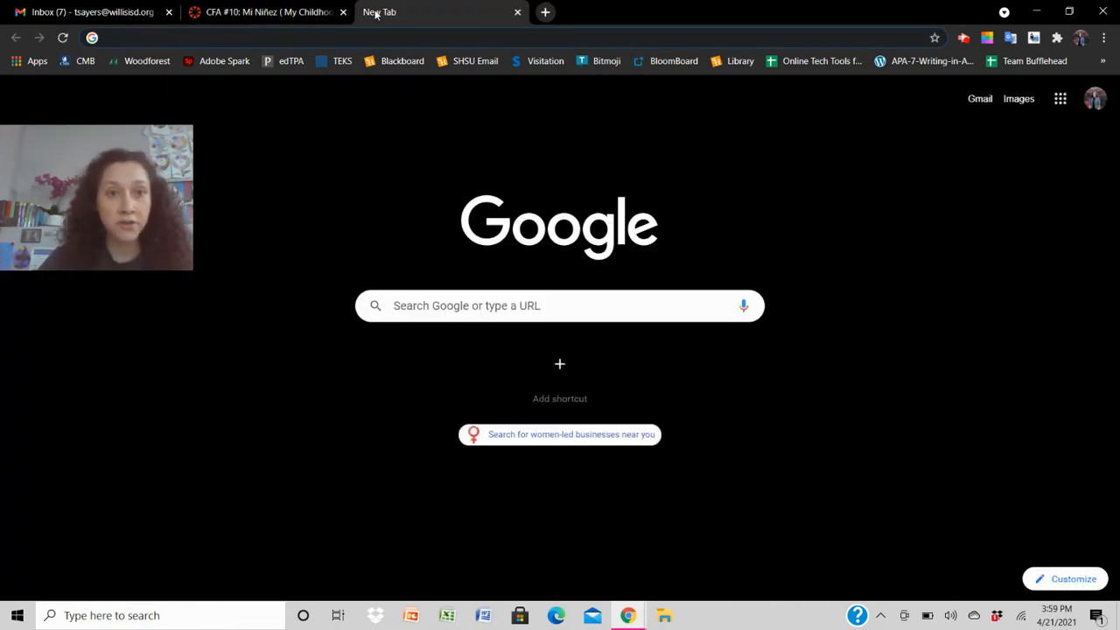
left_click(521, 310)
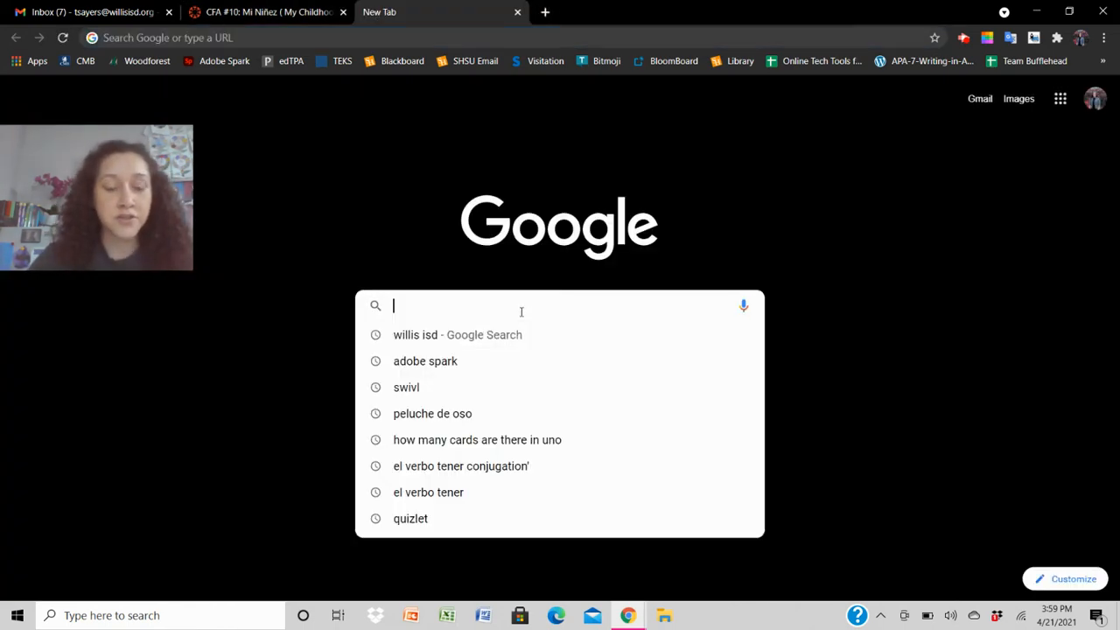
type("adobe")
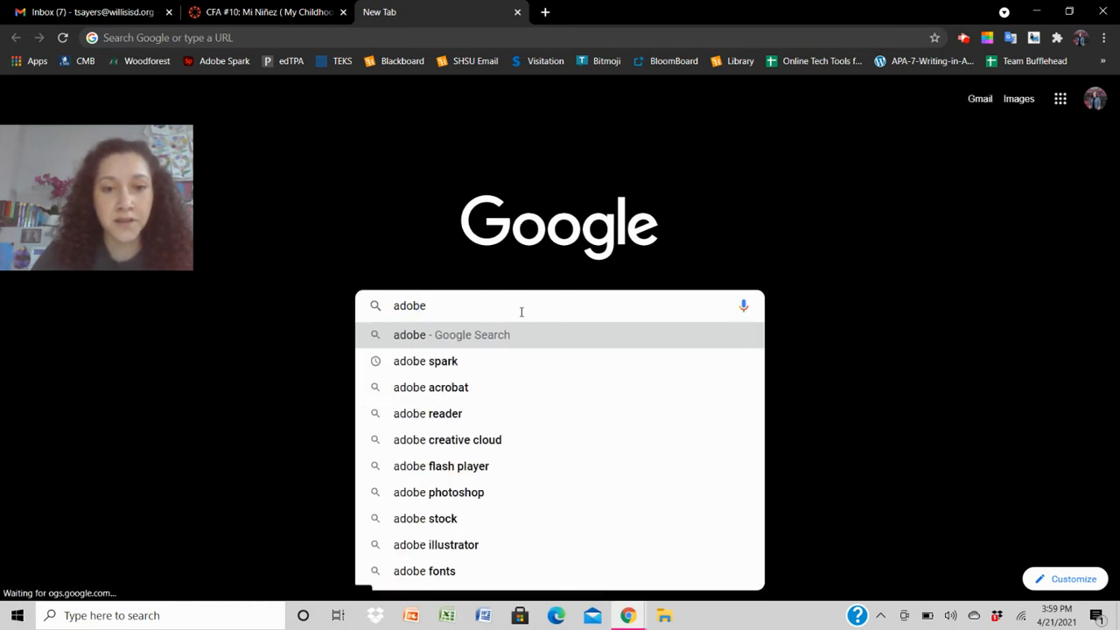
key("Return")
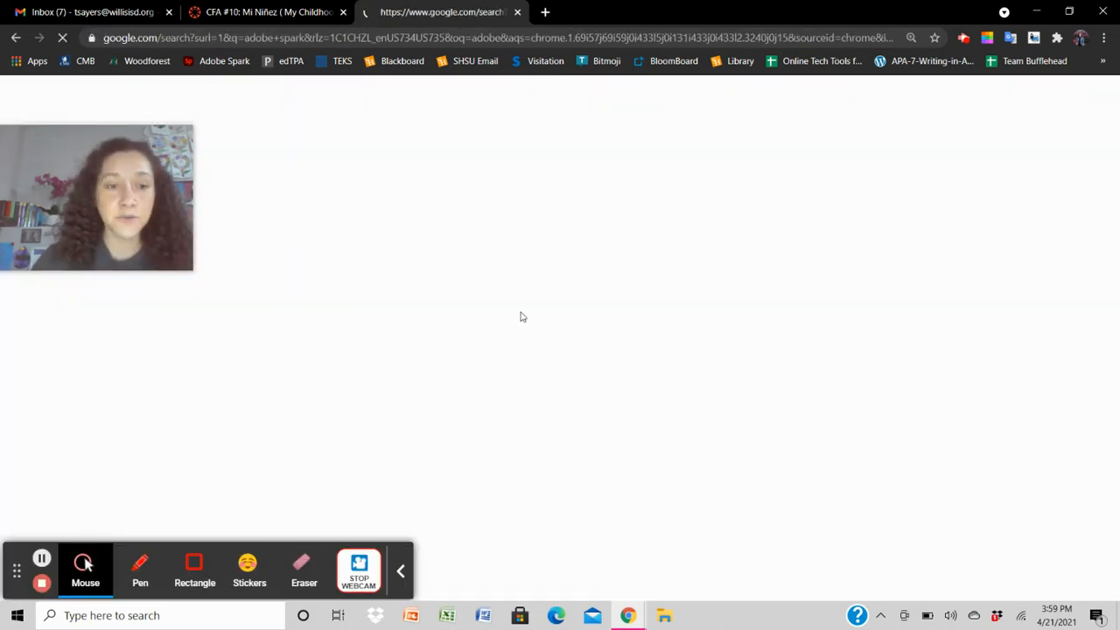
left_click(404, 568)
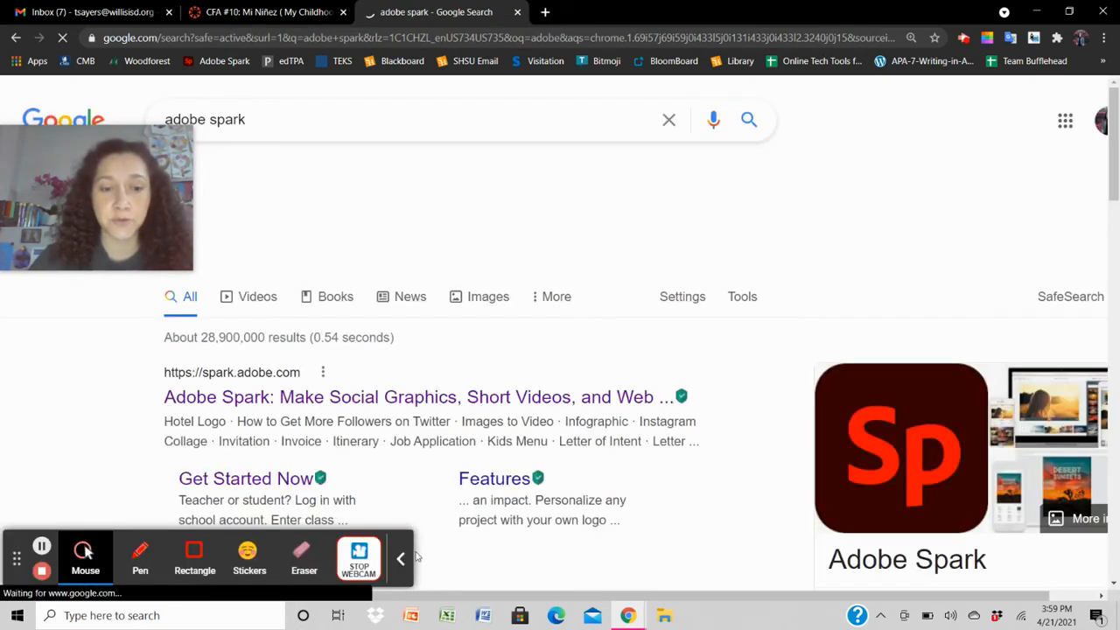
left_click(400, 558)
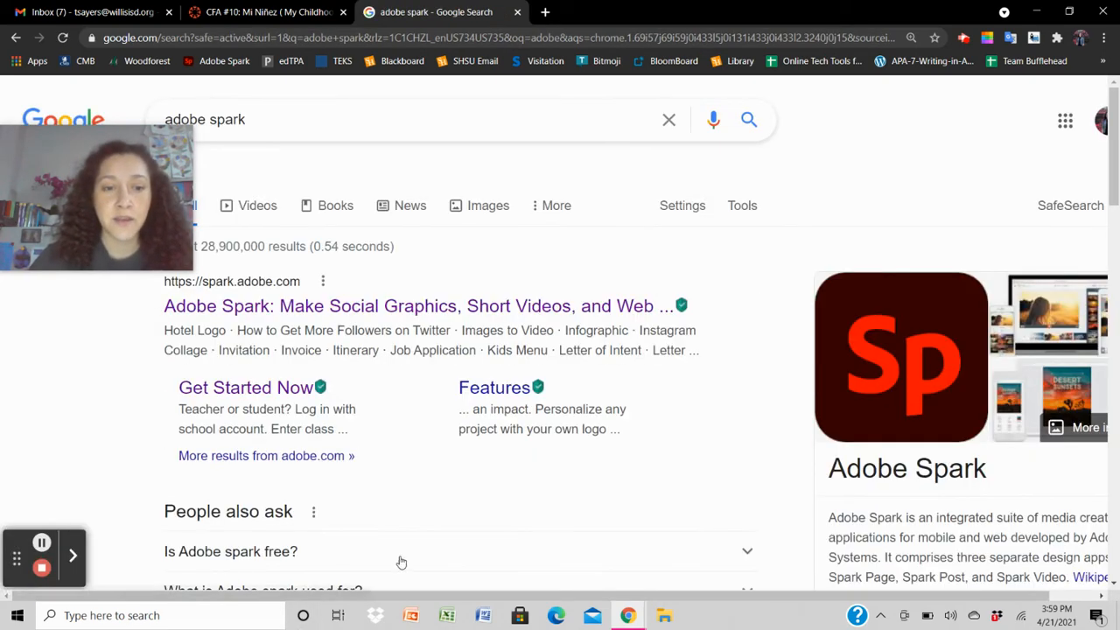
left_click(349, 306)
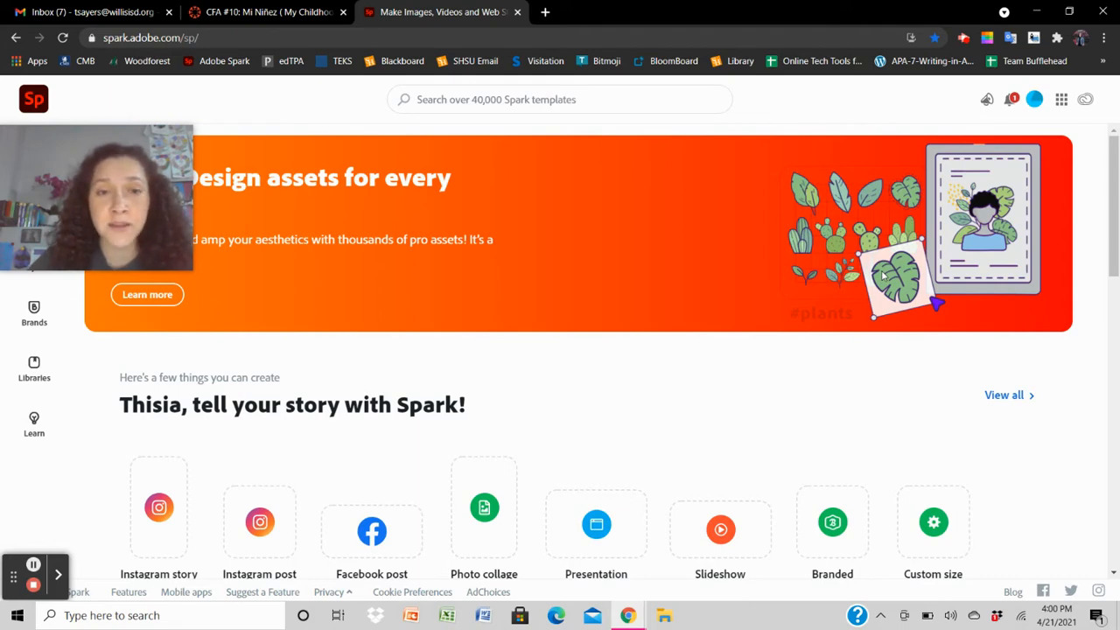
- Start a new Slideshow project from the Adobe Spark home page's creation options
scroll(882, 275, "down", 1)
scroll(882, 273, "down", 1)
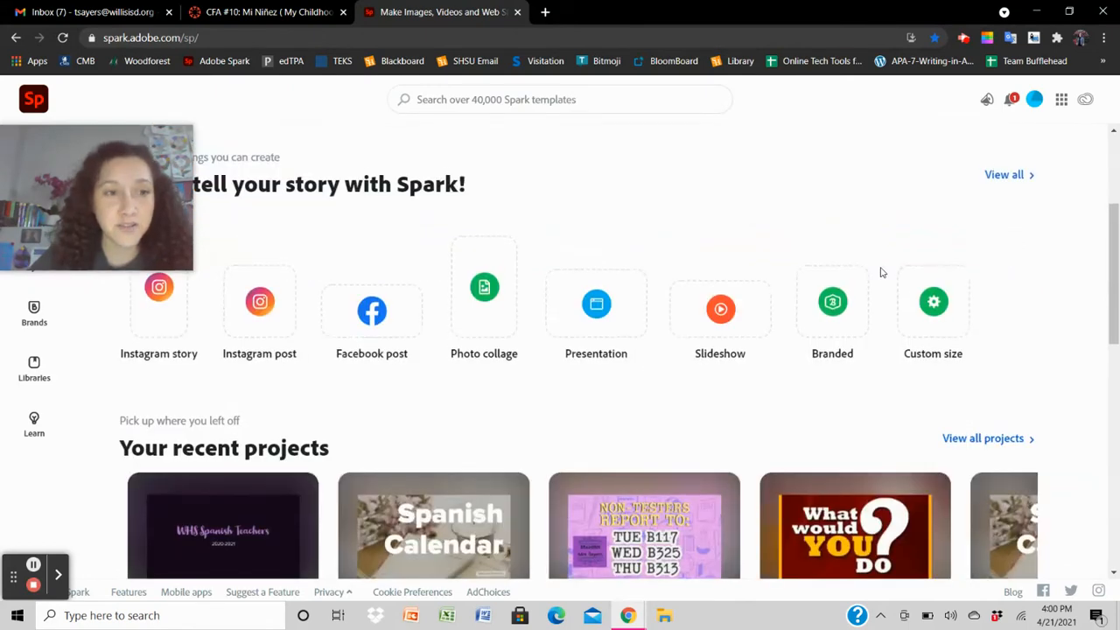
scroll(882, 273, "up", 1)
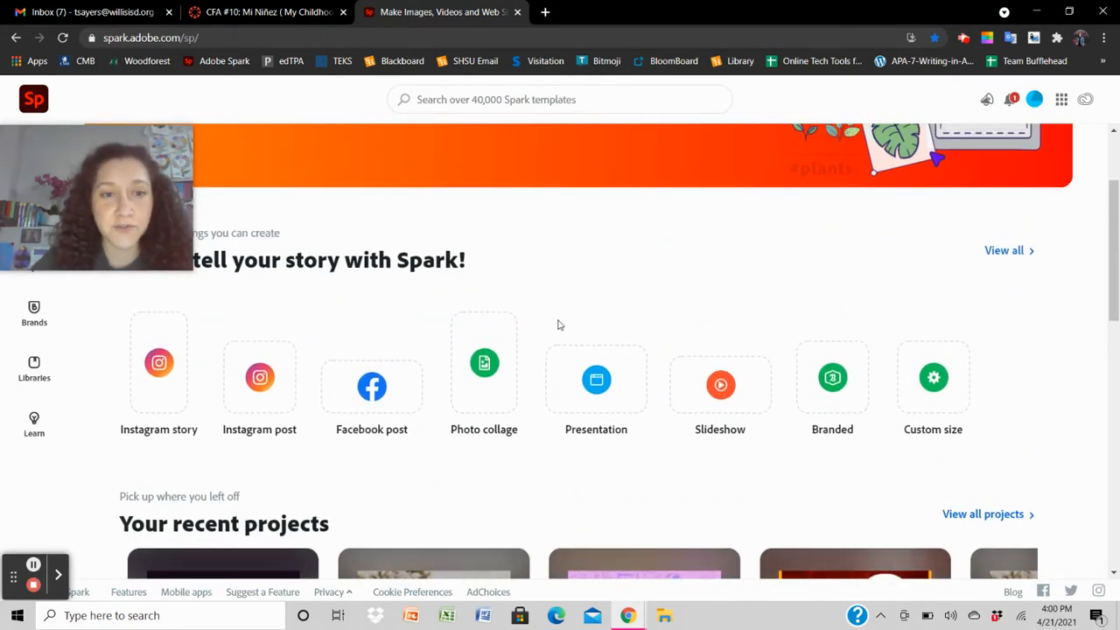
scroll(559, 324, "up", 1)
scroll(559, 324, "down", 2)
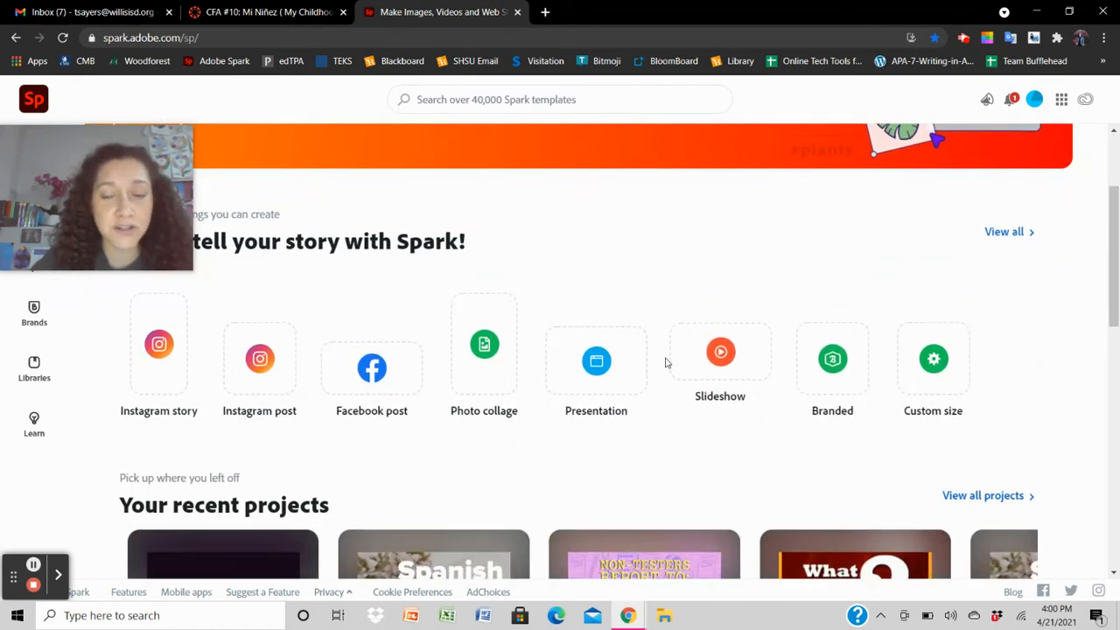
left_click(713, 378)
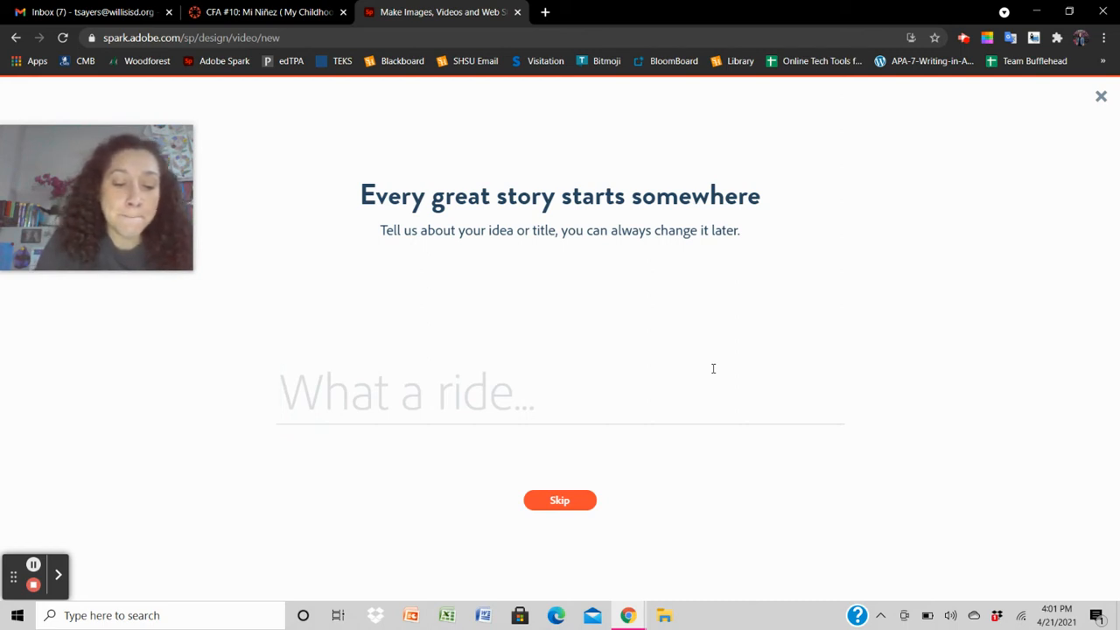
- Title the new video with the author's surname followed by "CFA 10" and continue to the story templates
type("Sayers")
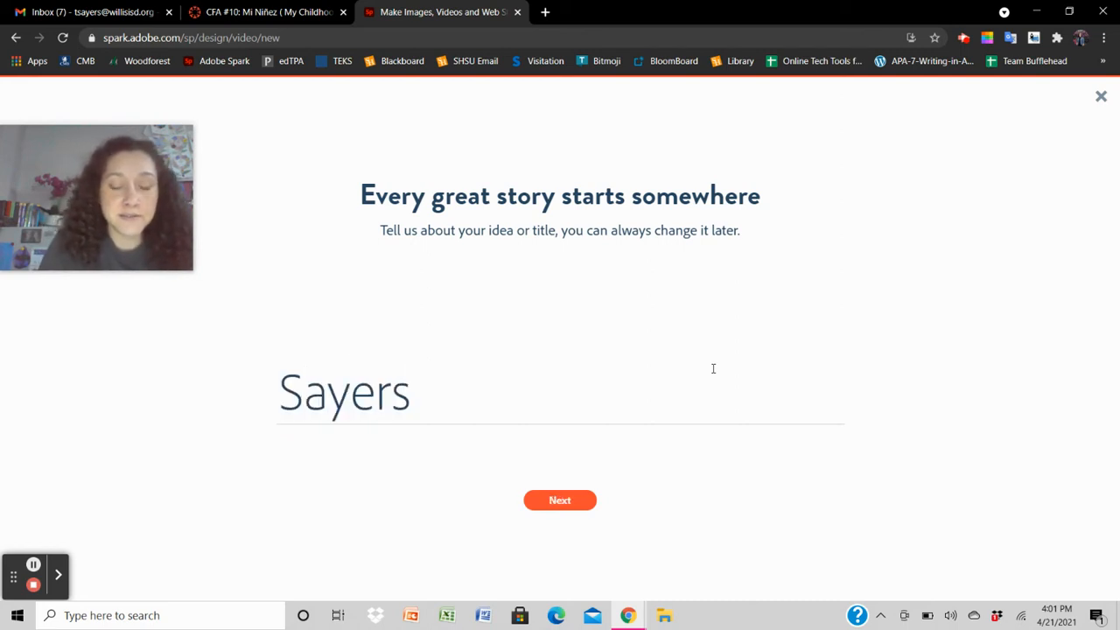
type(" CFA ")
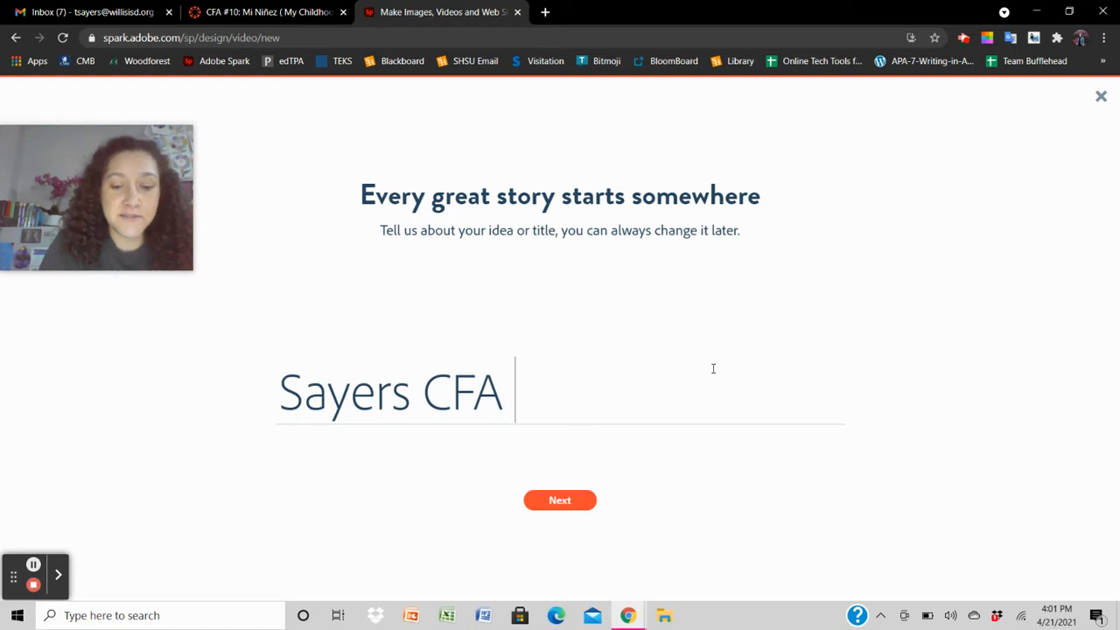
type("10")
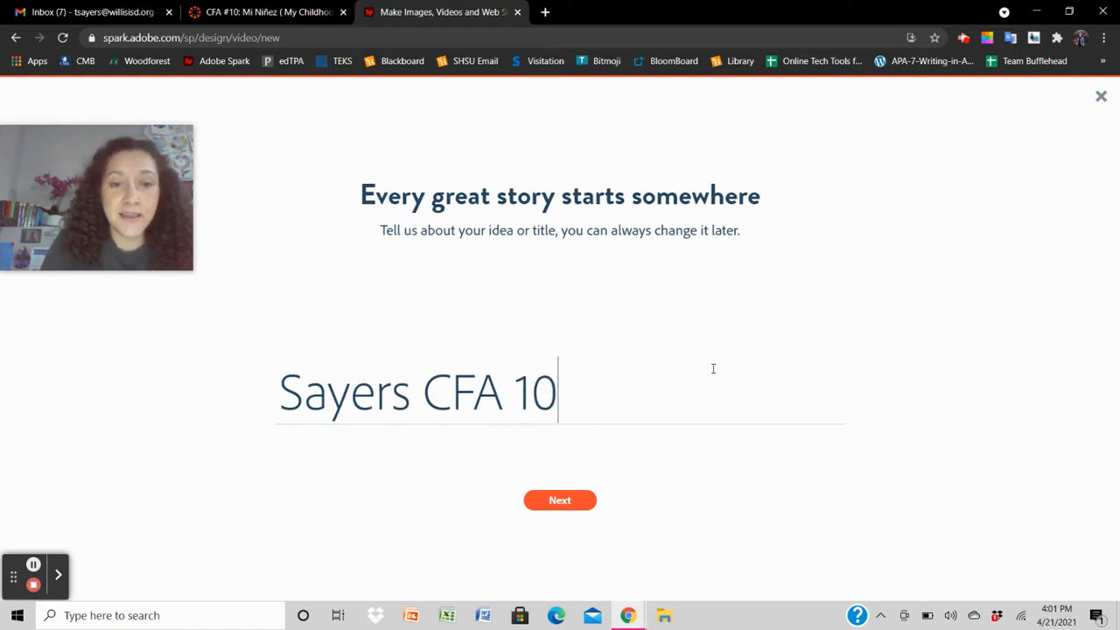
left_click(572, 504)
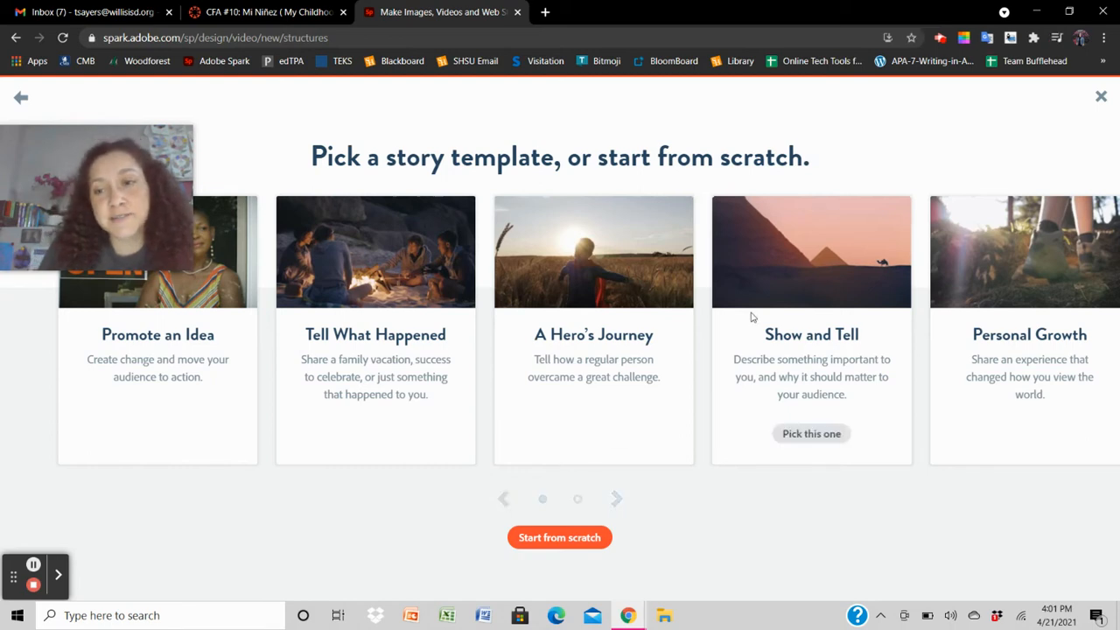
- Choose the "Make Up My Own" story template and dismiss the quick tips tutorial
scroll(753, 318, "right", 5)
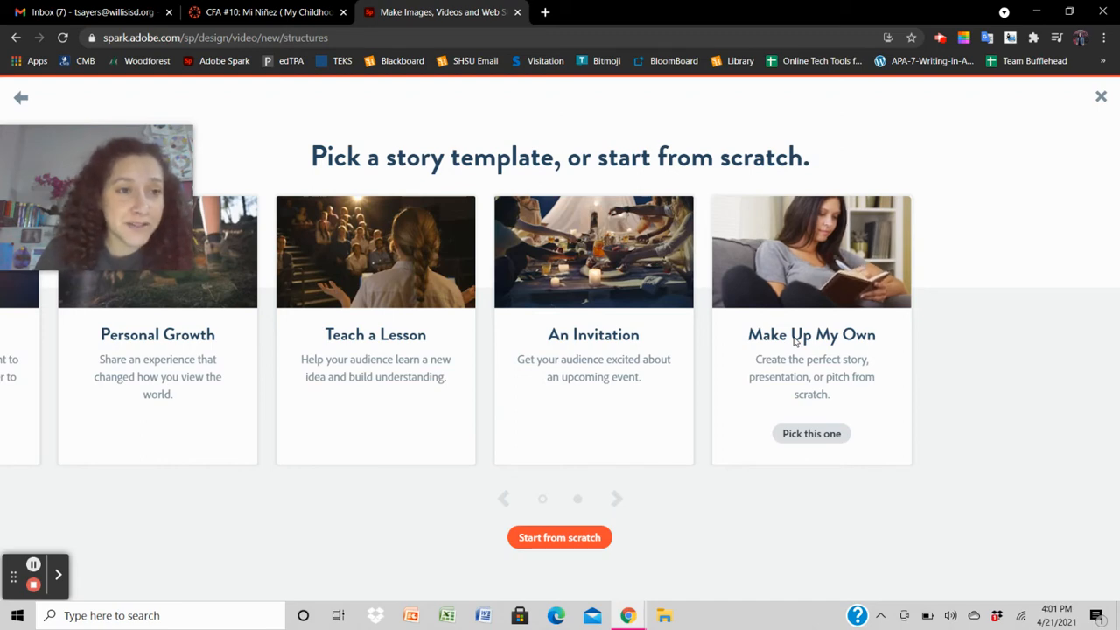
left_click(812, 434)
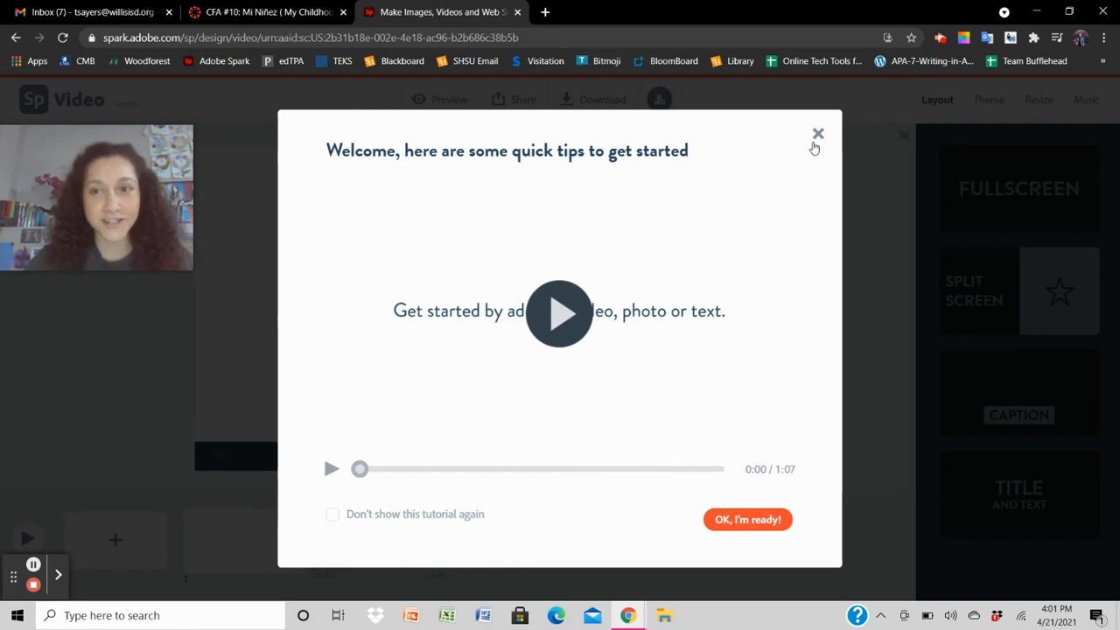
left_click(818, 135)
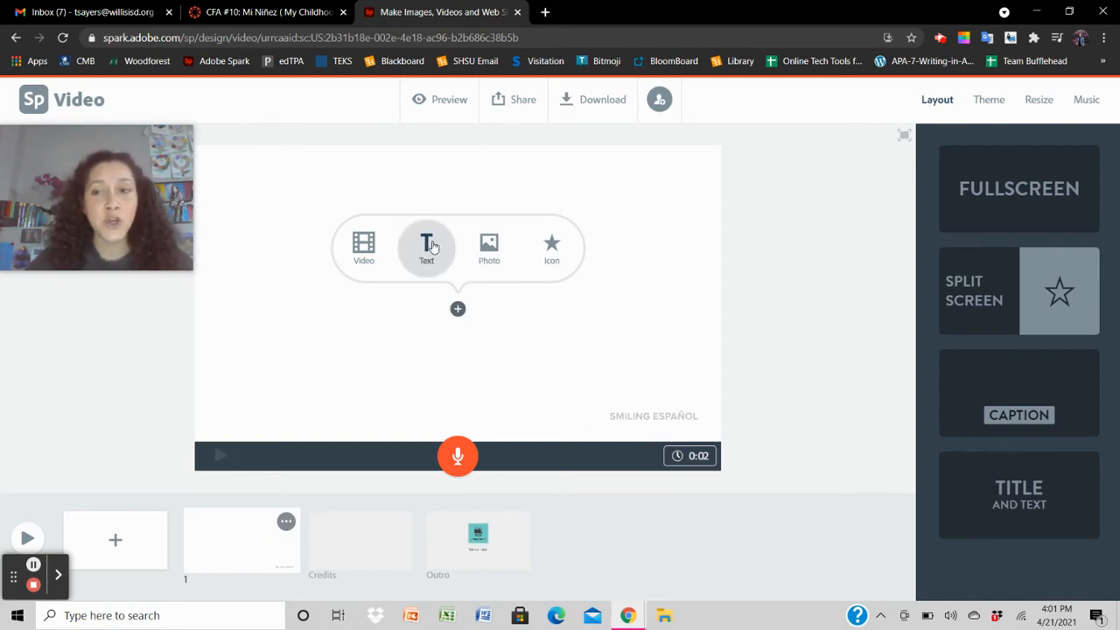
- Add text to the first slide with the author's full name, "Spanish 2" and "CFA 10" on three separate lines
left_click(431, 248)
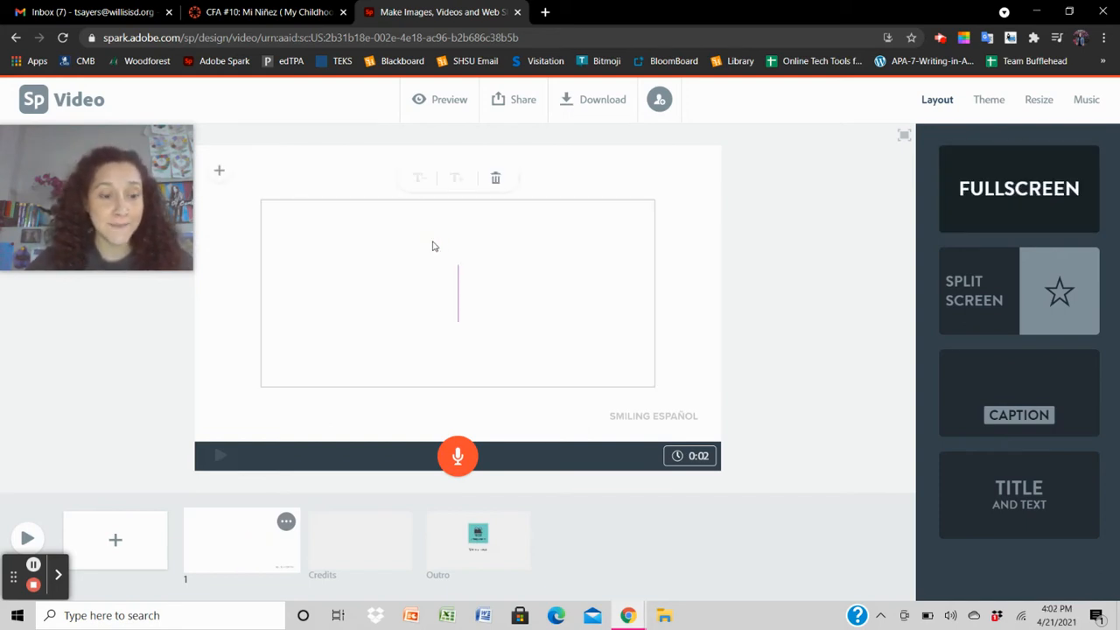
type("T")
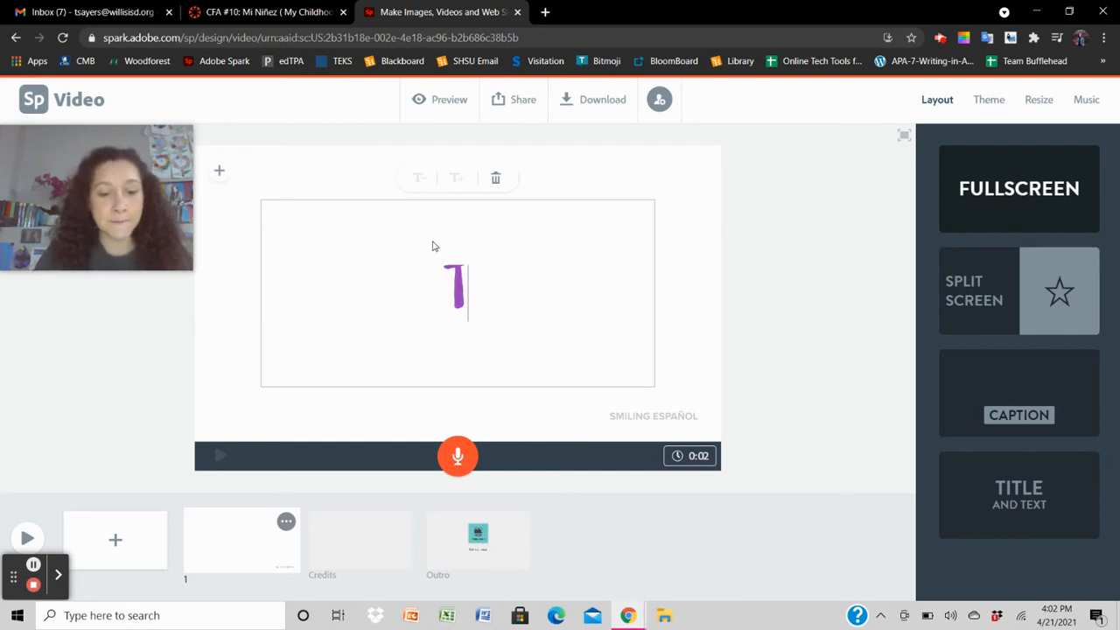
type("hisia Sayers")
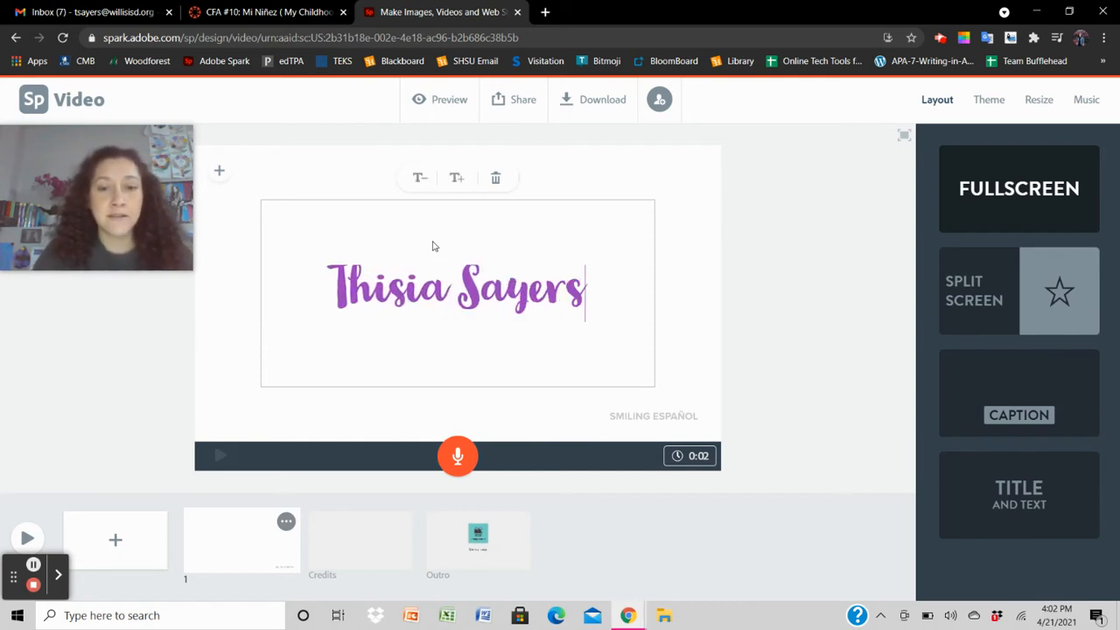
key("Return")
type("Span")
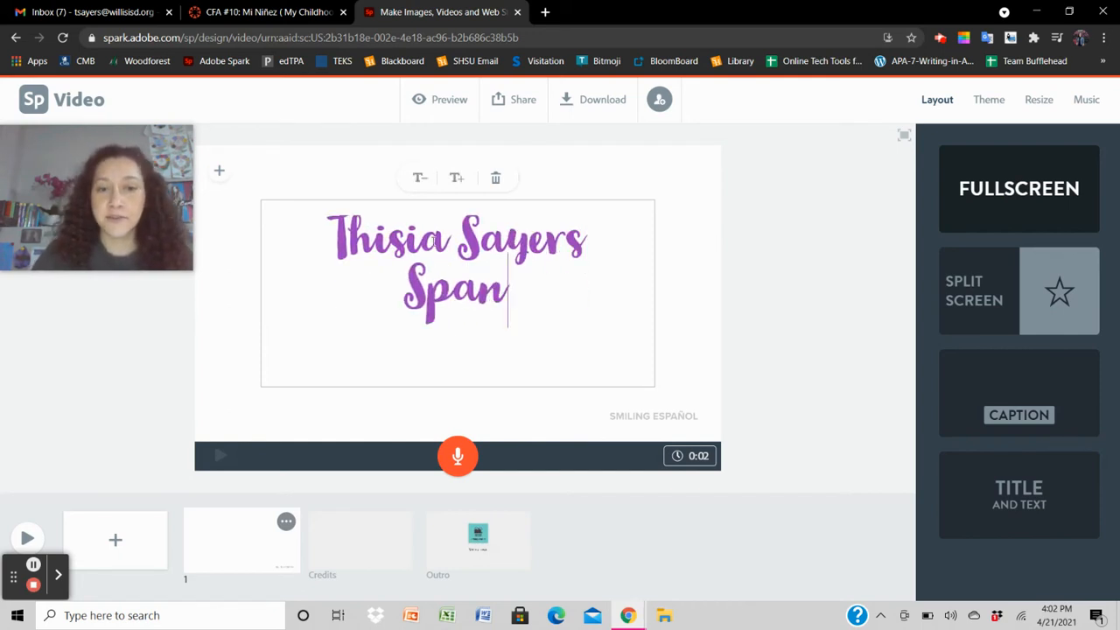
type("ish 2")
key("Return")
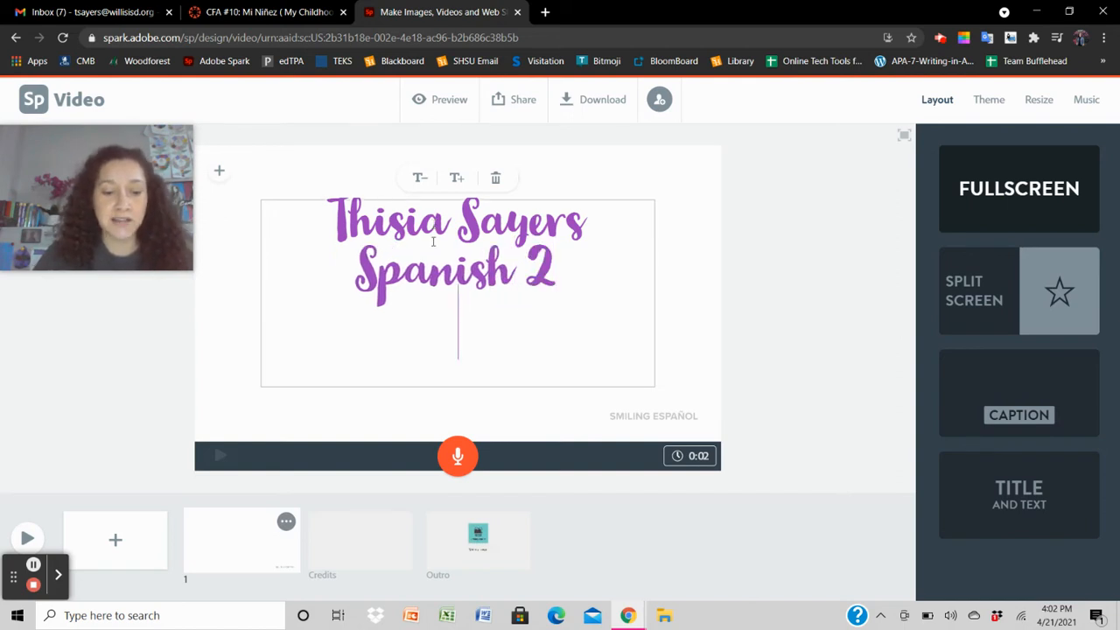
type("CFA 10")
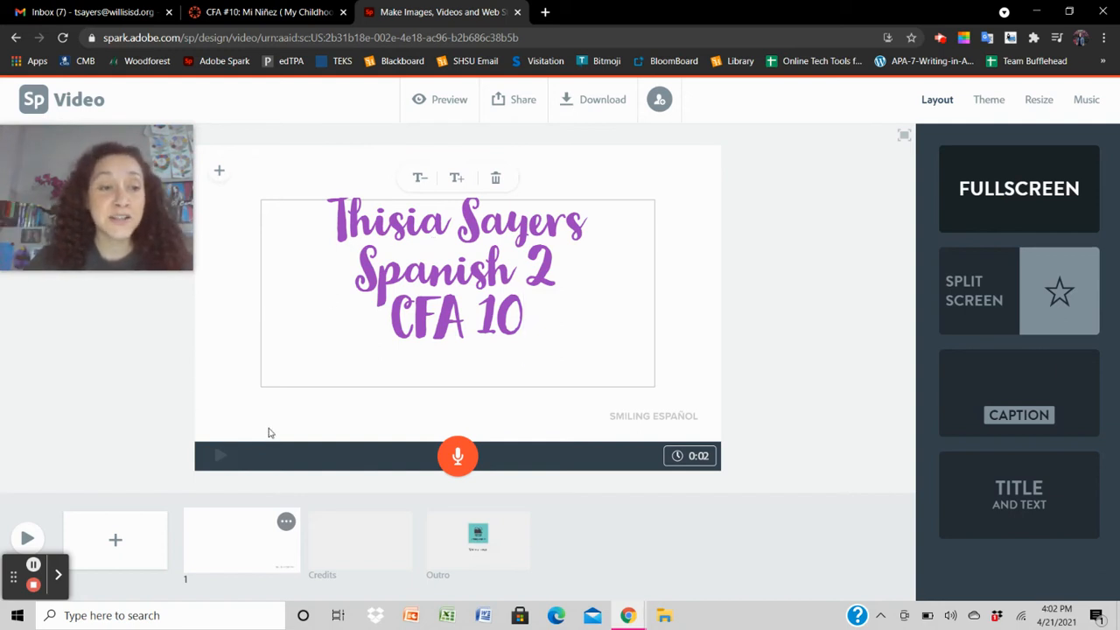
- Add a second slide and set its layout to Caption after trying Split Screen
left_click(114, 541)
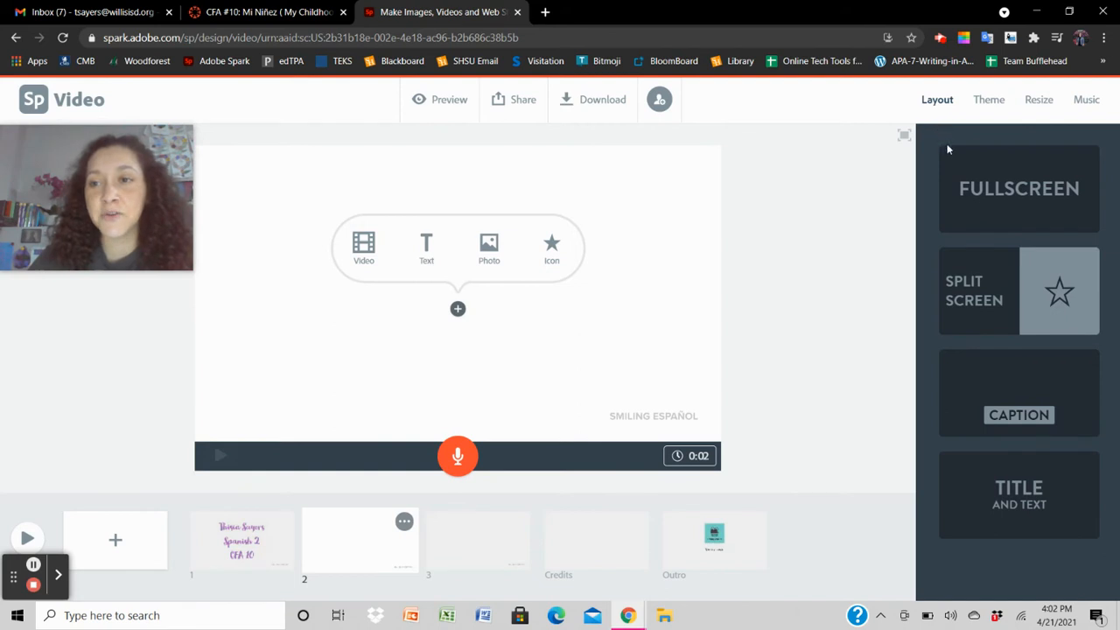
left_click(995, 283)
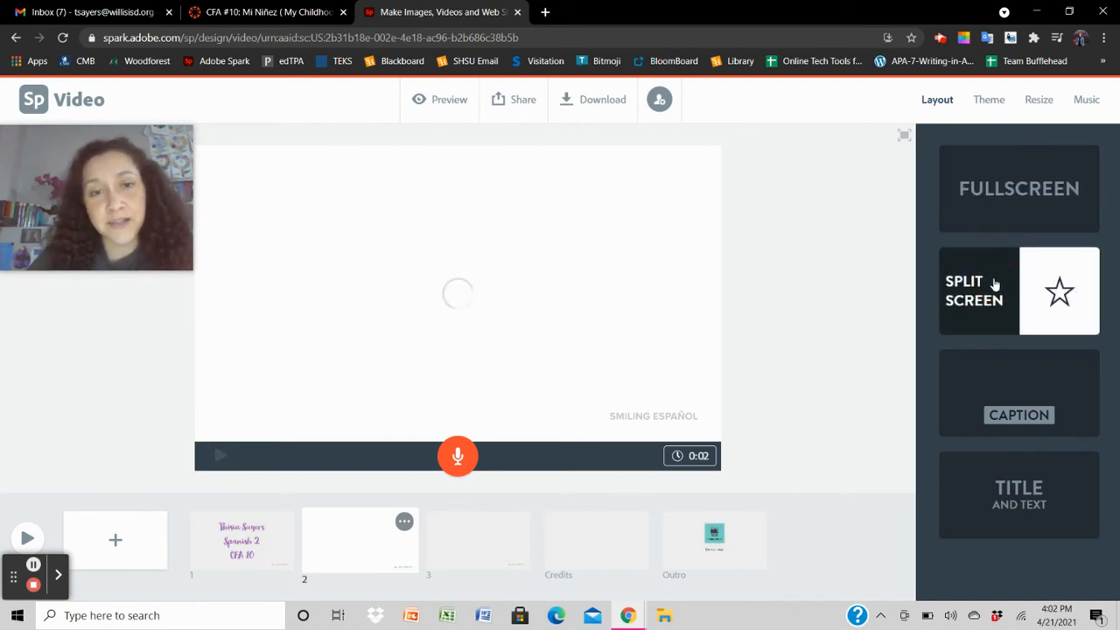
left_click(325, 295)
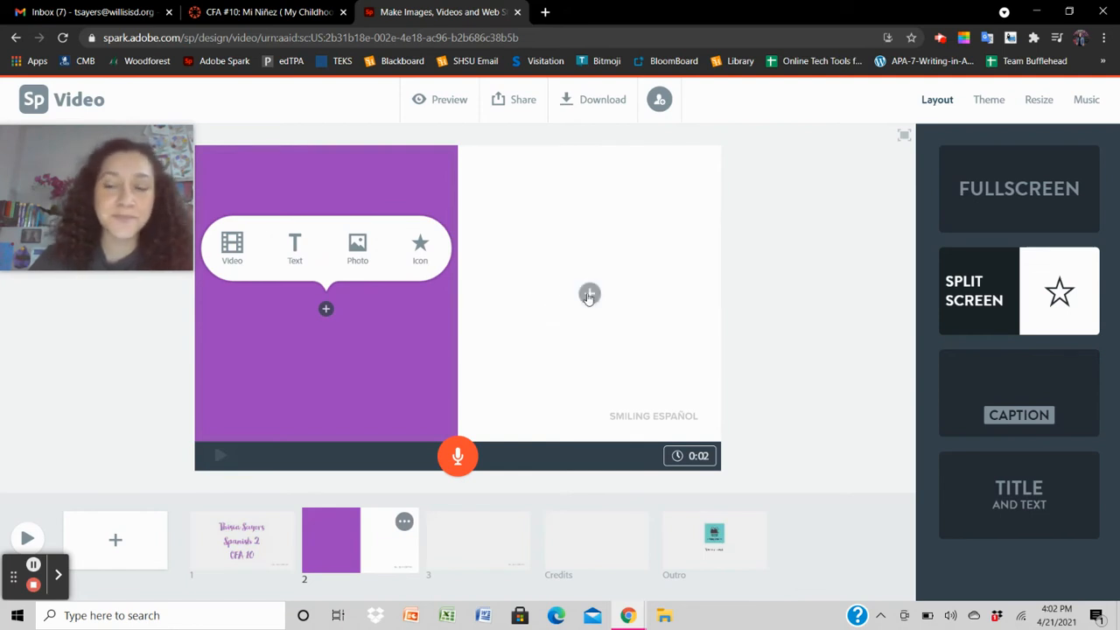
left_click(1015, 374)
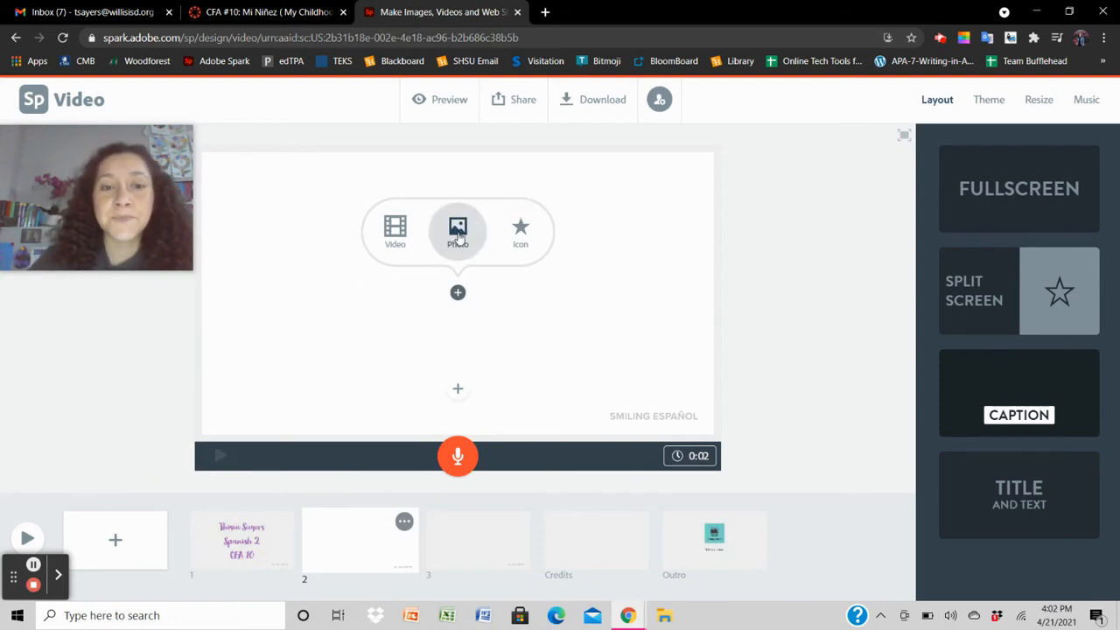
- Check the assignment's first sentence prompt and add a free "little girl" photo of the smiling red-haired girl to the second slide
left_click(253, 13)
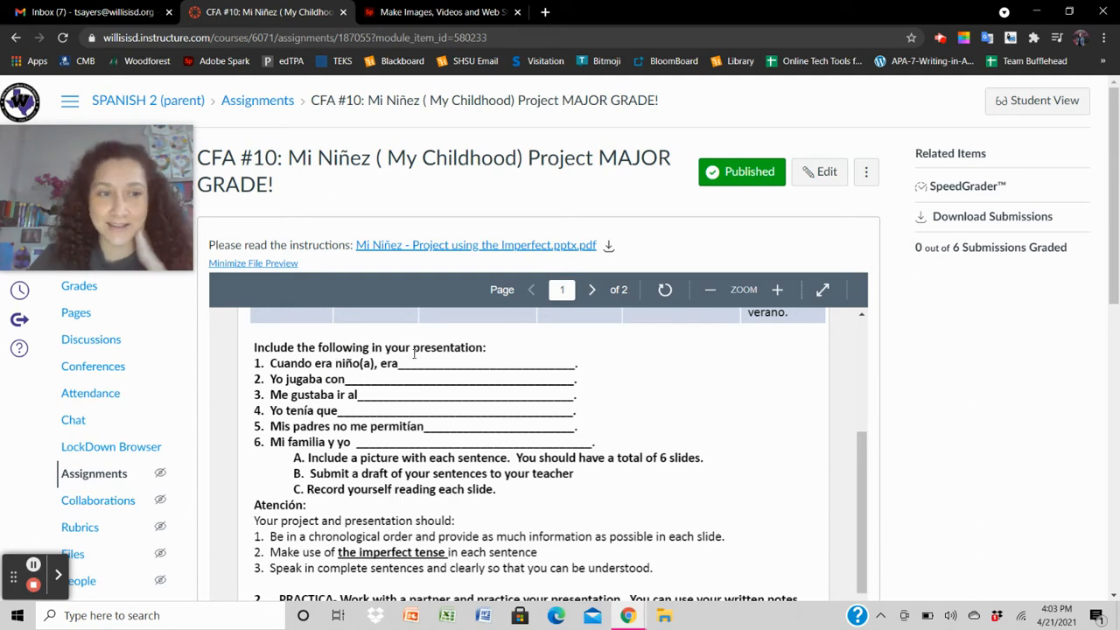
left_click(426, 13)
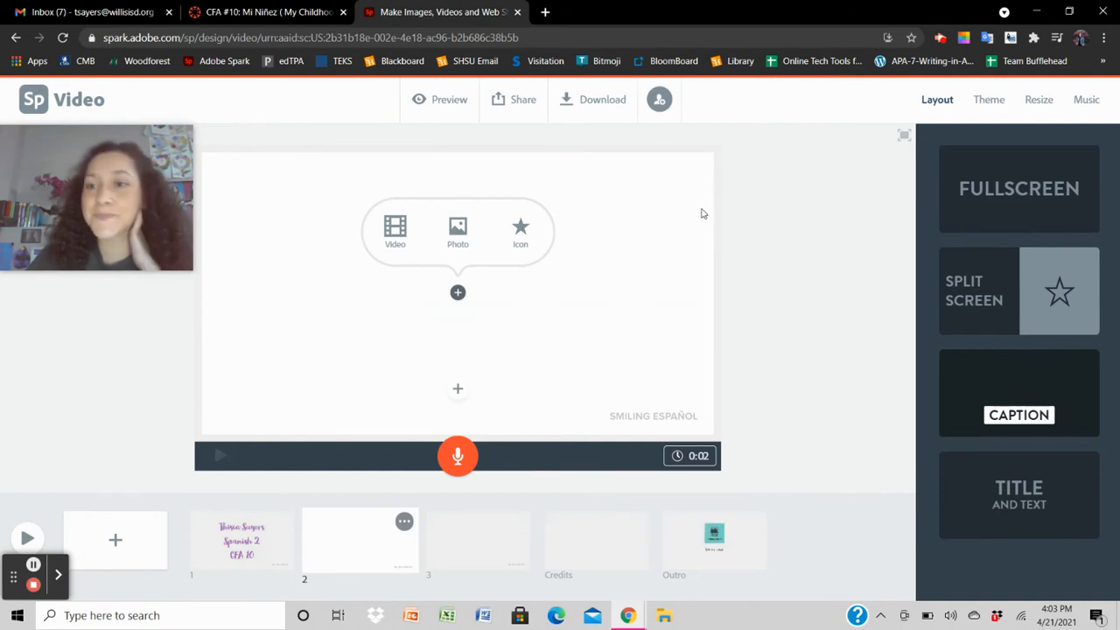
left_click(459, 231)
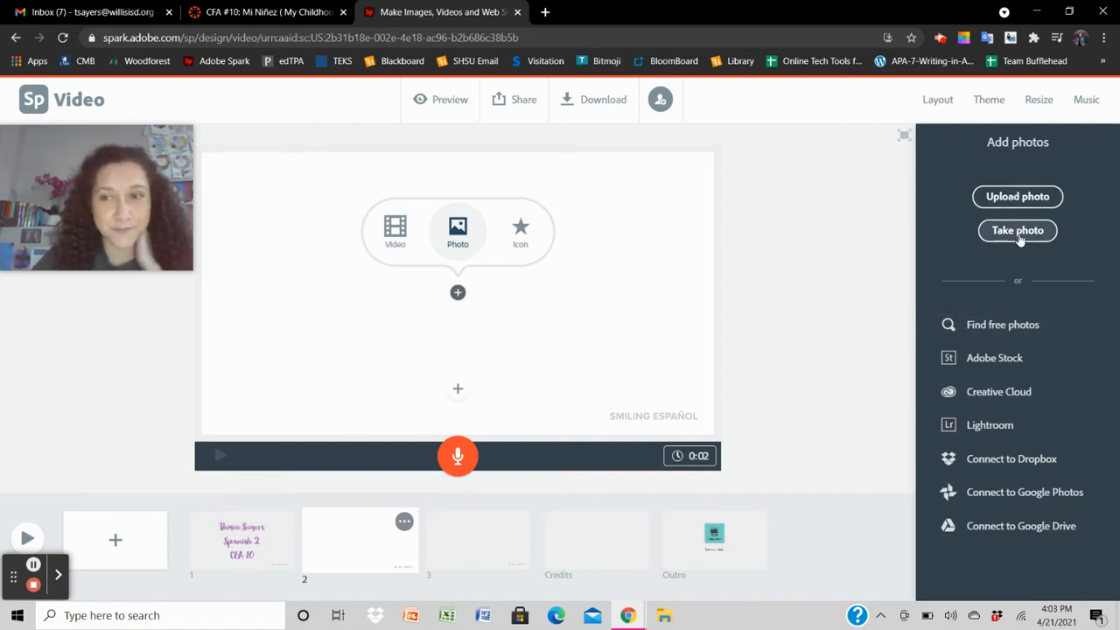
left_click(1015, 324)
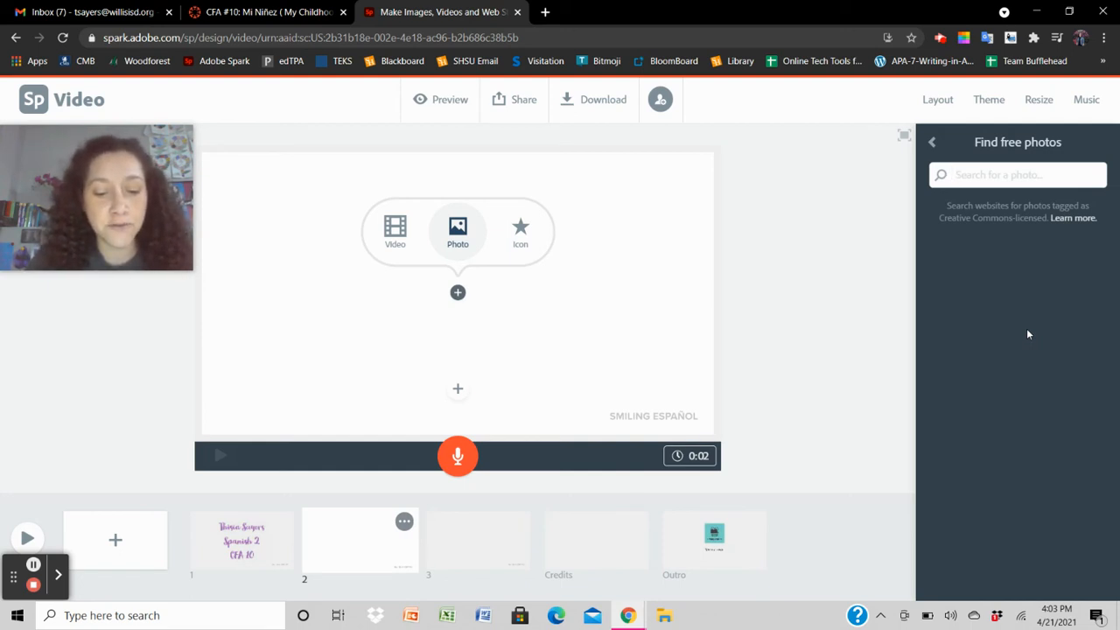
type("little")
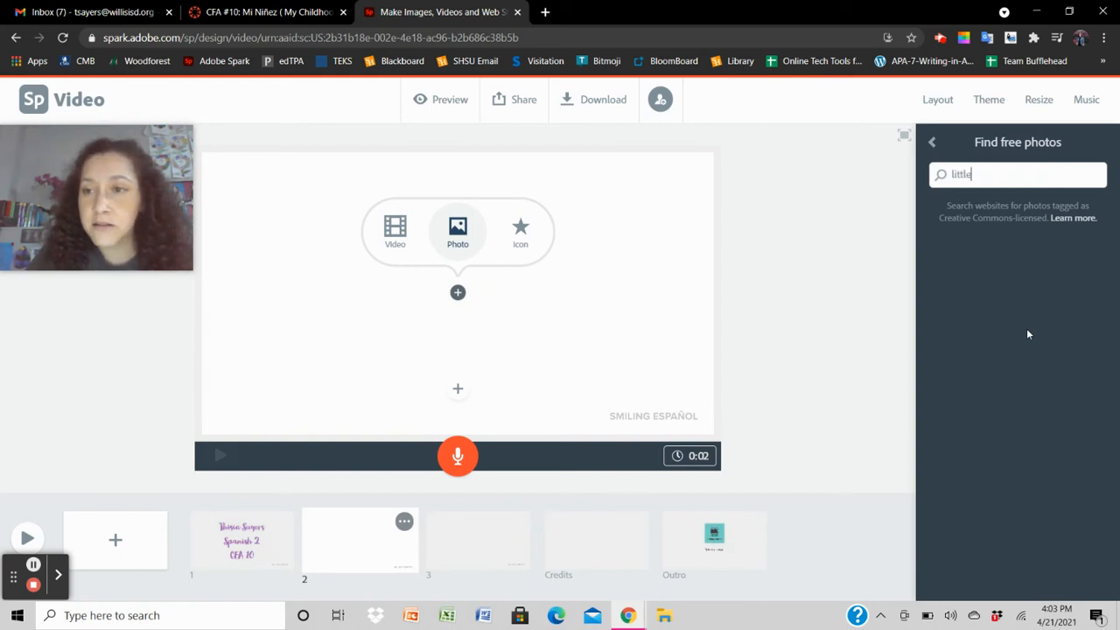
type(" girl")
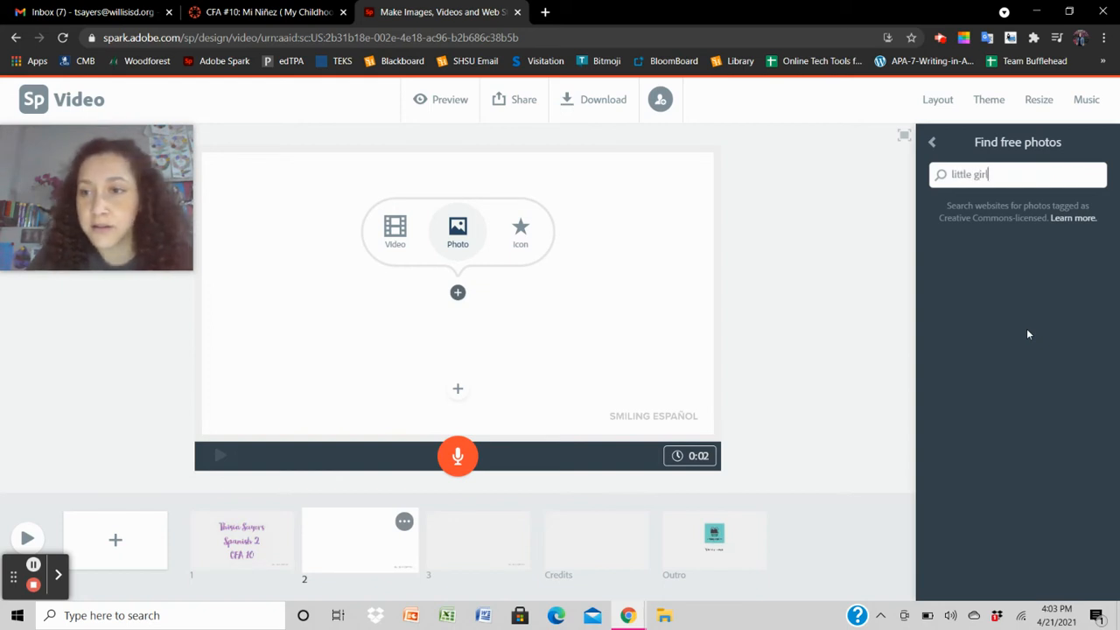
key("Return")
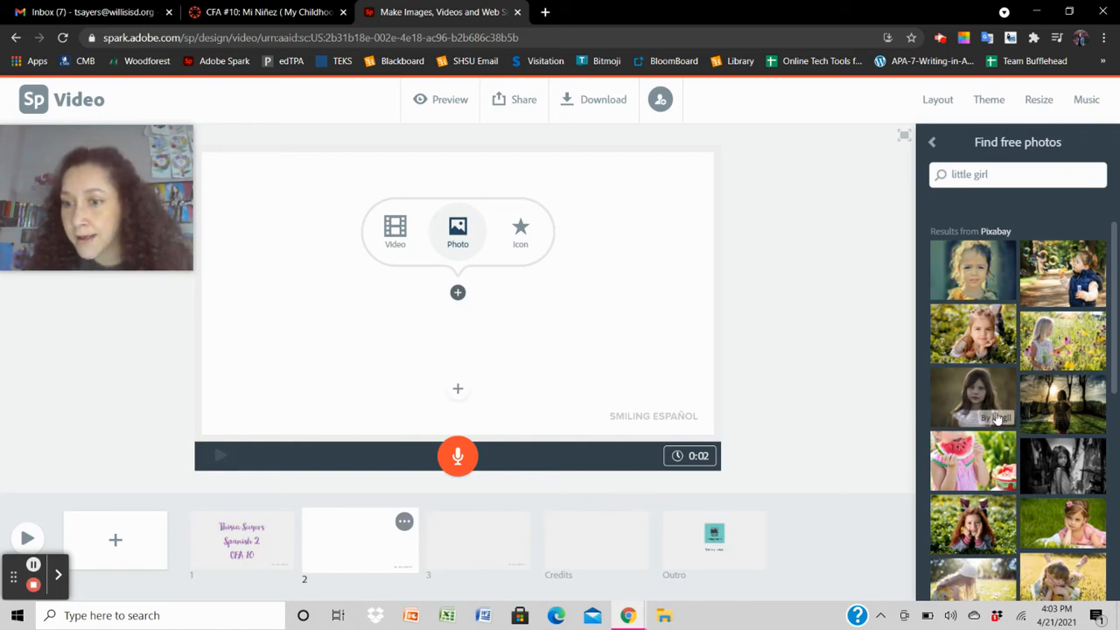
scroll(996, 418, "down", 2)
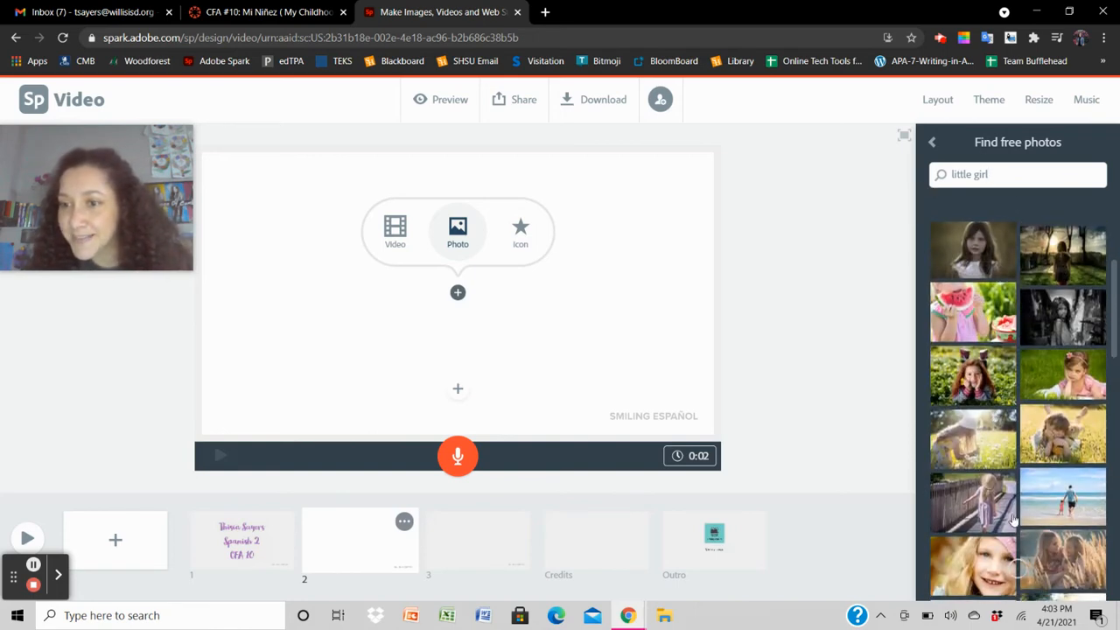
left_click(972, 374)
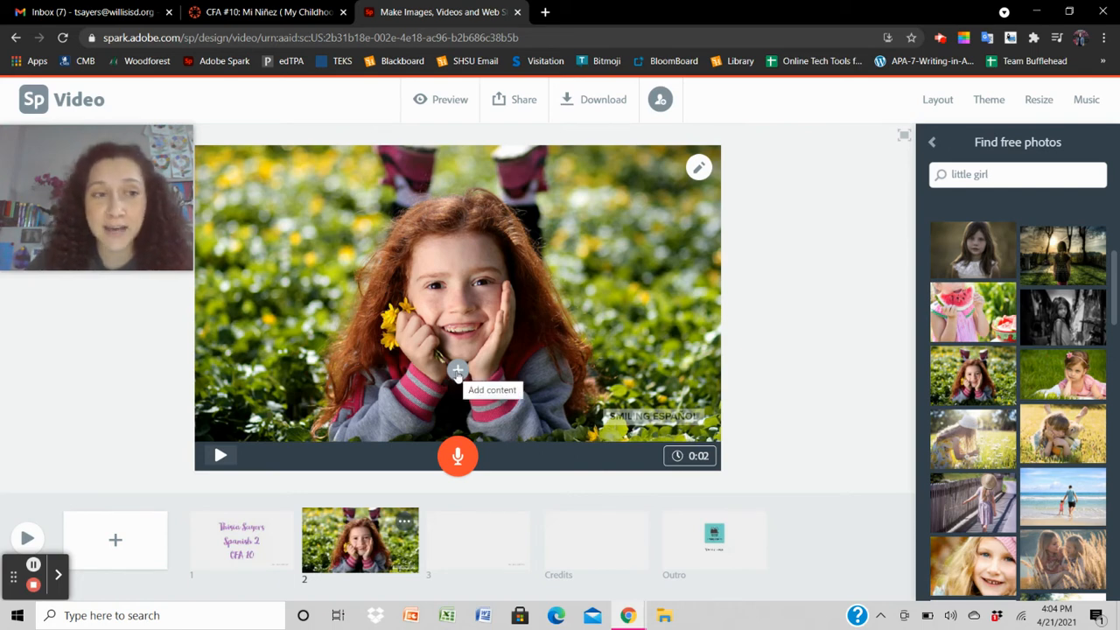
- Add the caption "Cuando era niña, era obediente." to the second slide
left_click(457, 372)
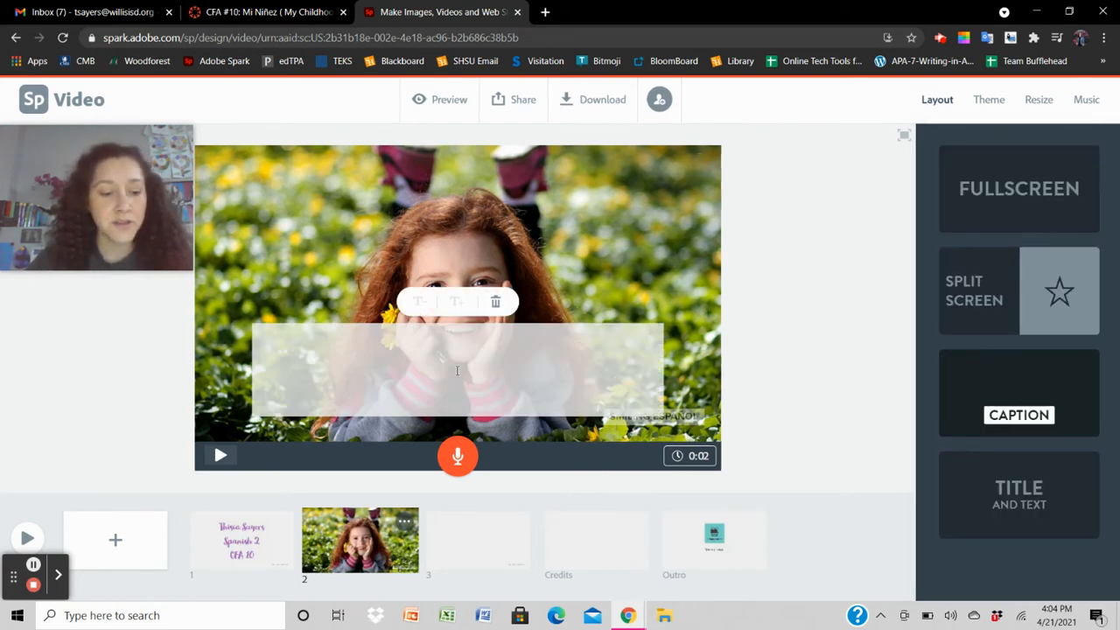
type("Cunad")
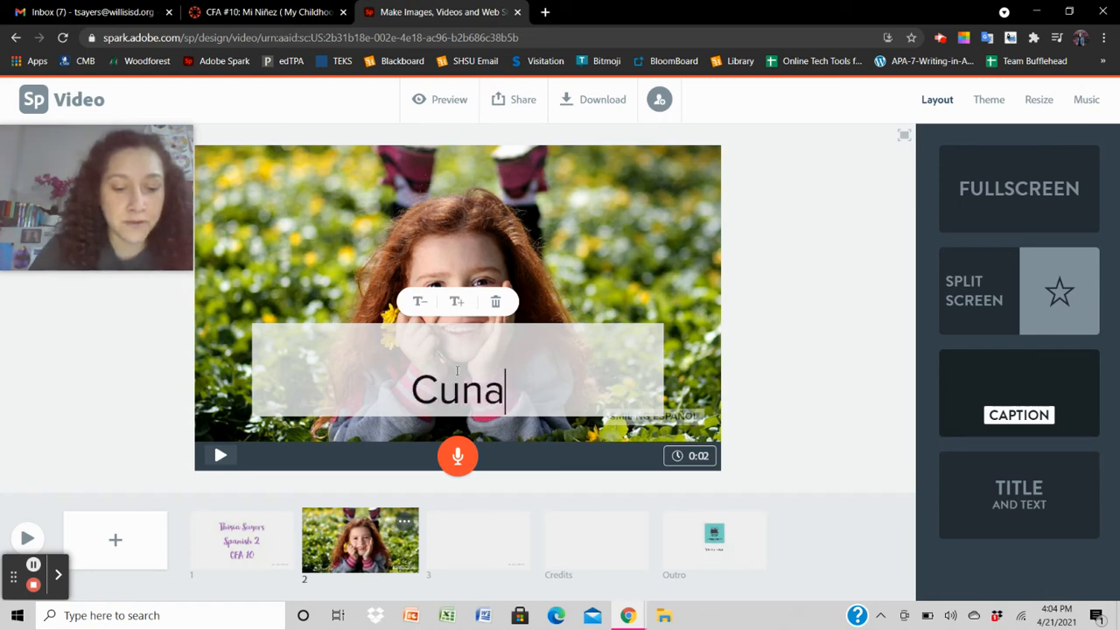
key("BackSpace")
key("BackSpace")
key("BackSpace")
type("an")
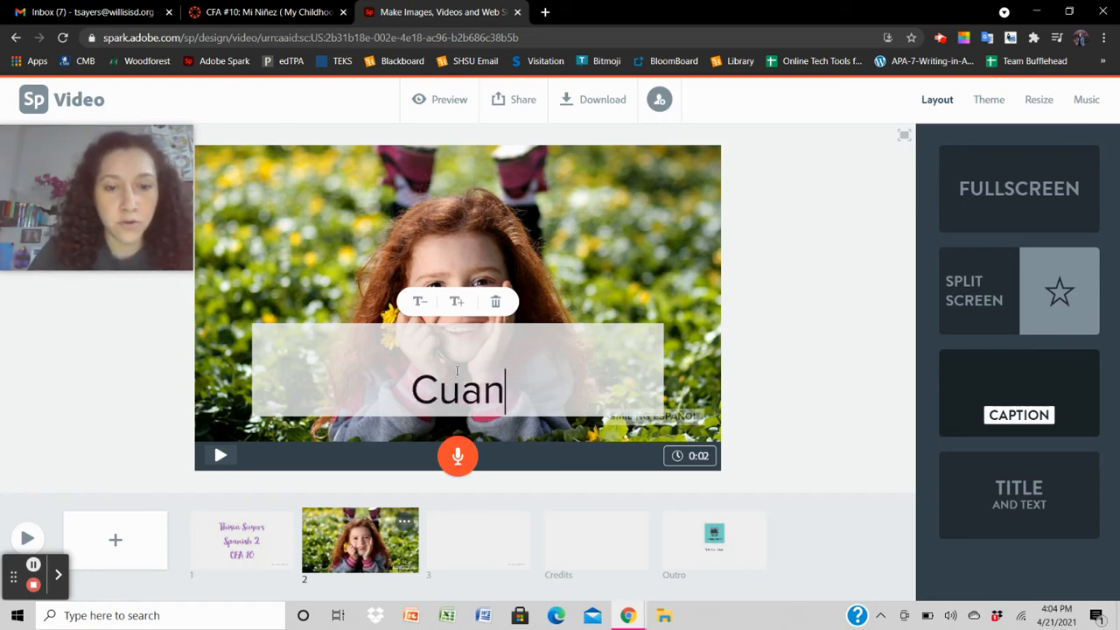
type("do era ")
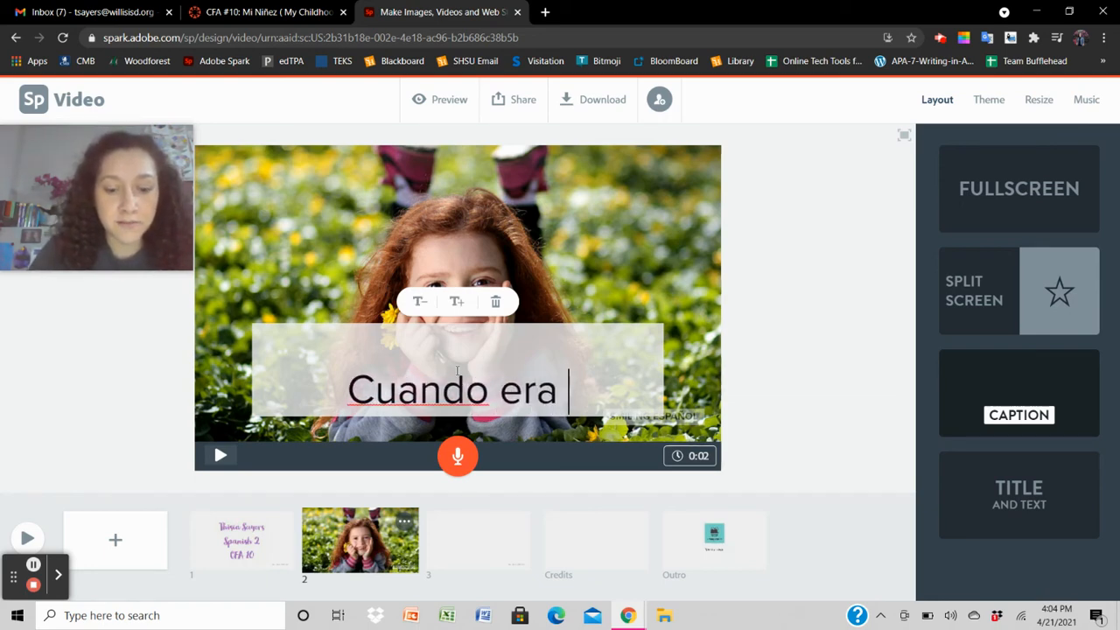
type("niñ")
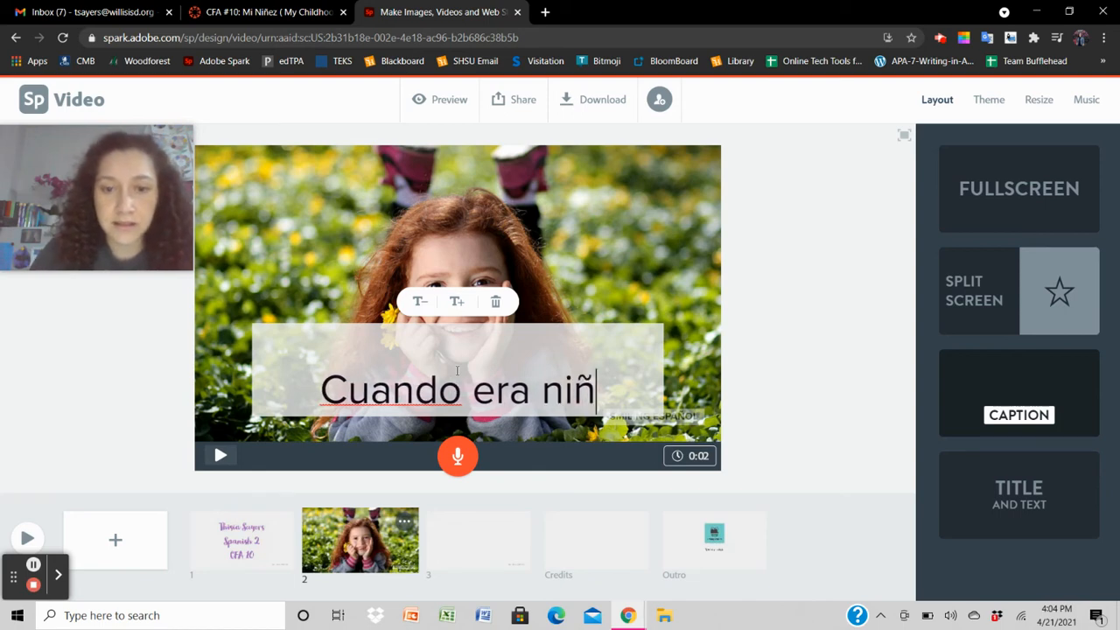
type("a, er")
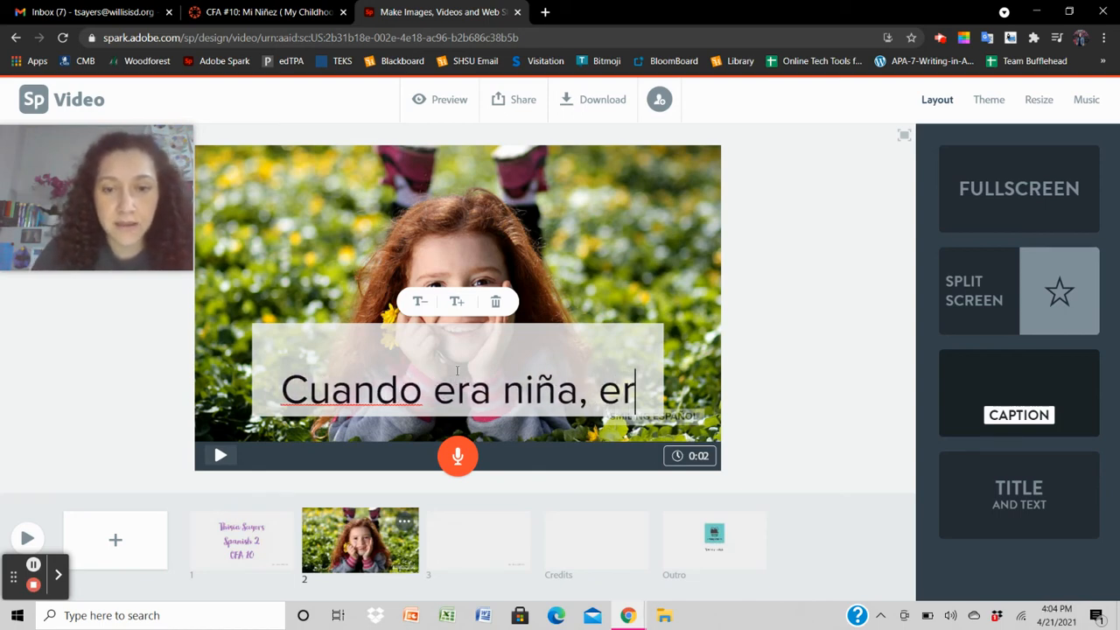
type("a obediente")
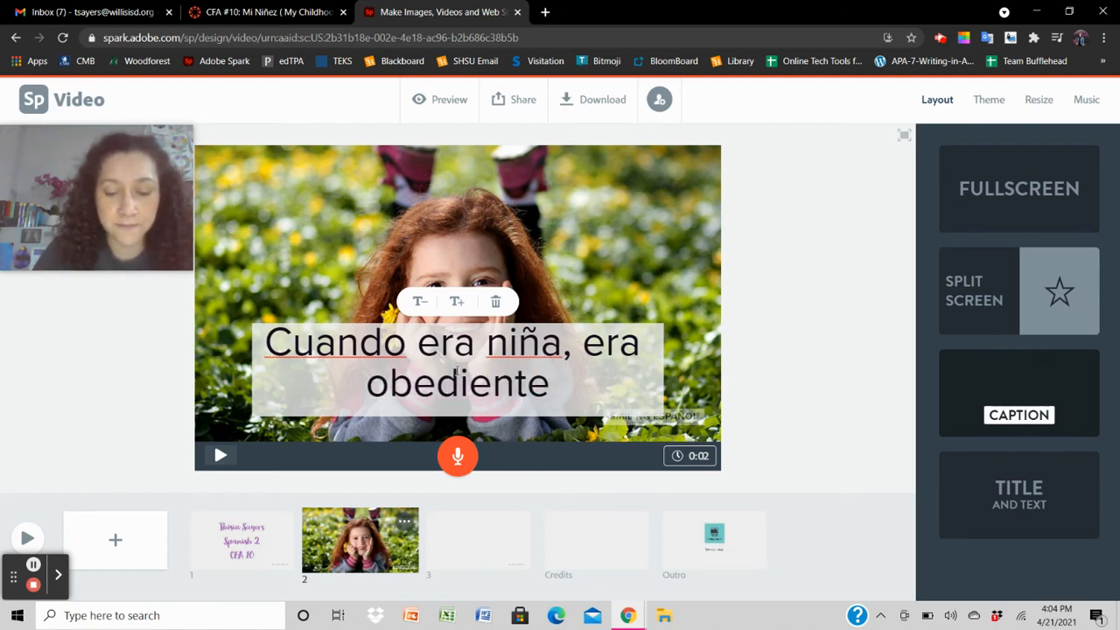
type(".")
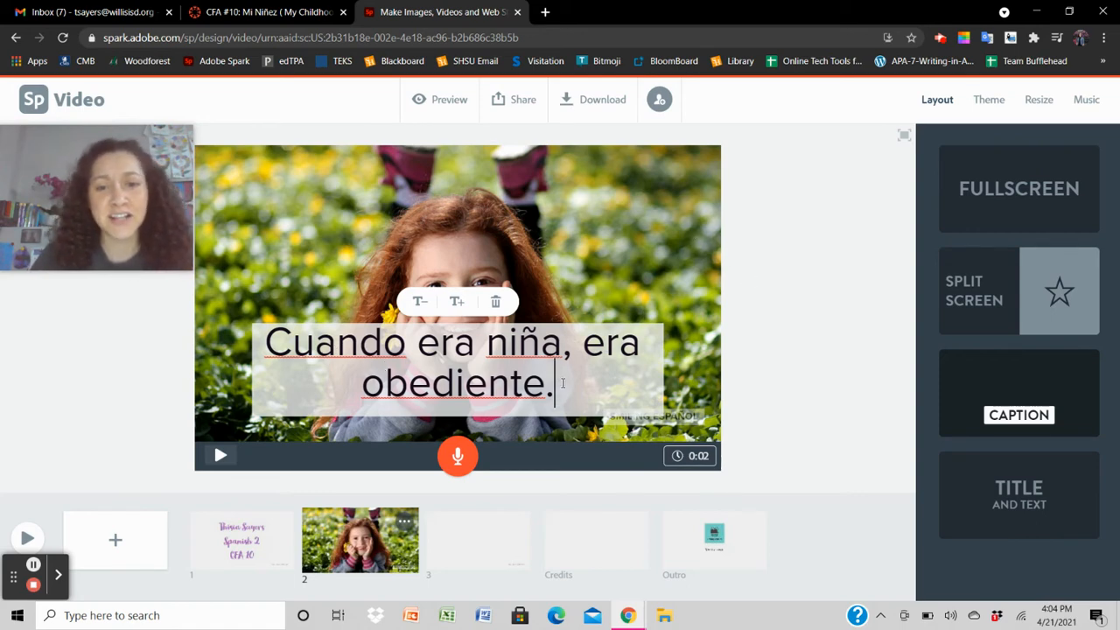
- Reduce the text size of the second slide's whole caption by one level so it fits on one line
left_click_drag(557, 388, 261, 347)
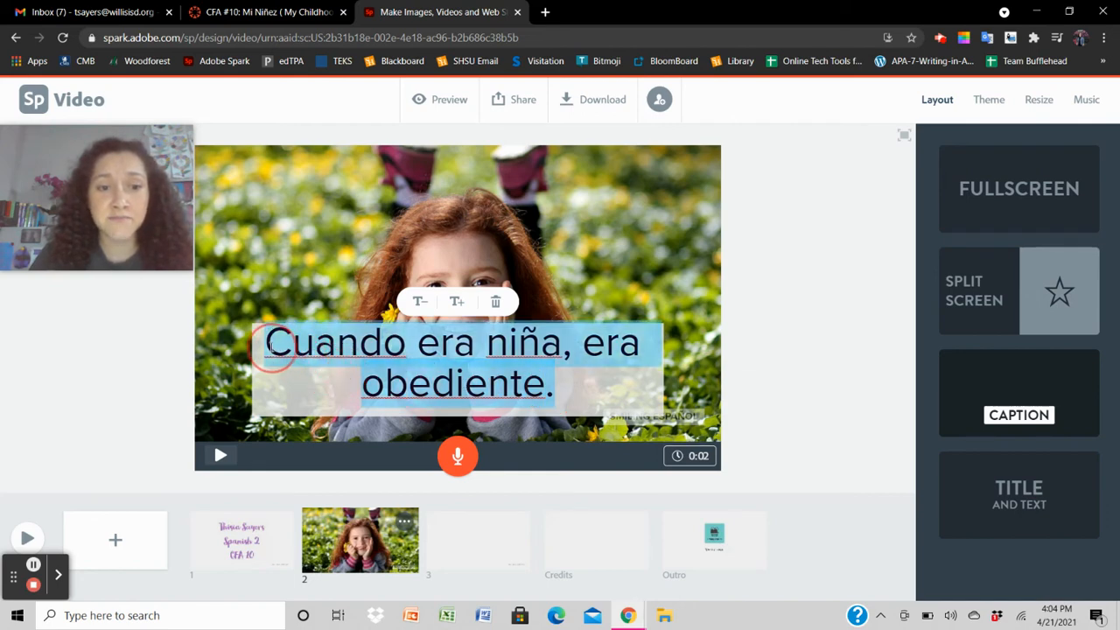
left_click(421, 303)
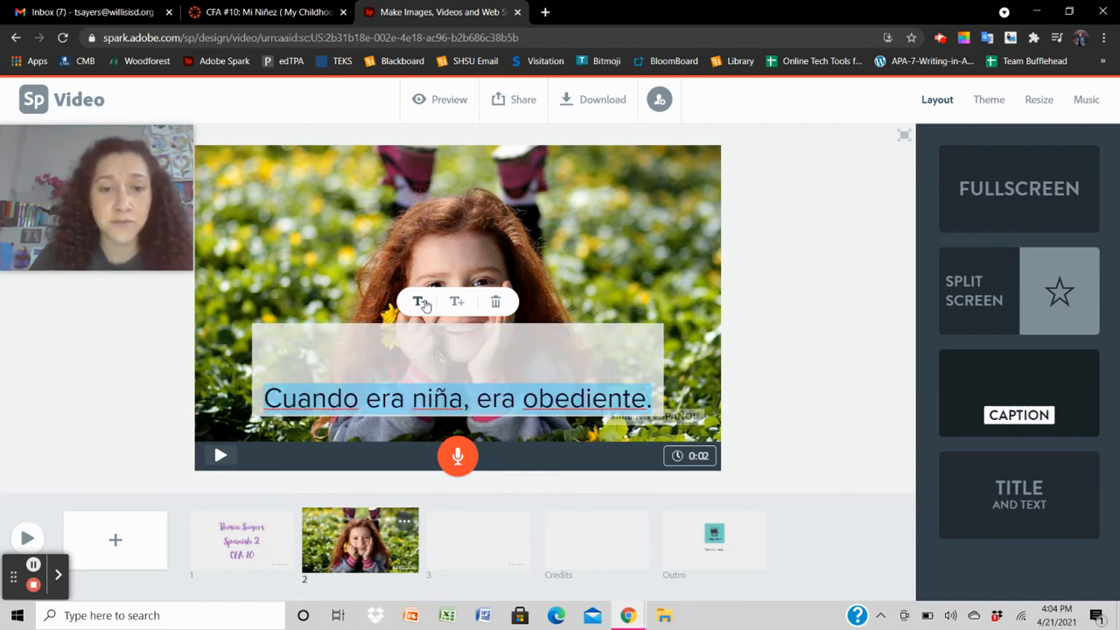
left_click(830, 421)
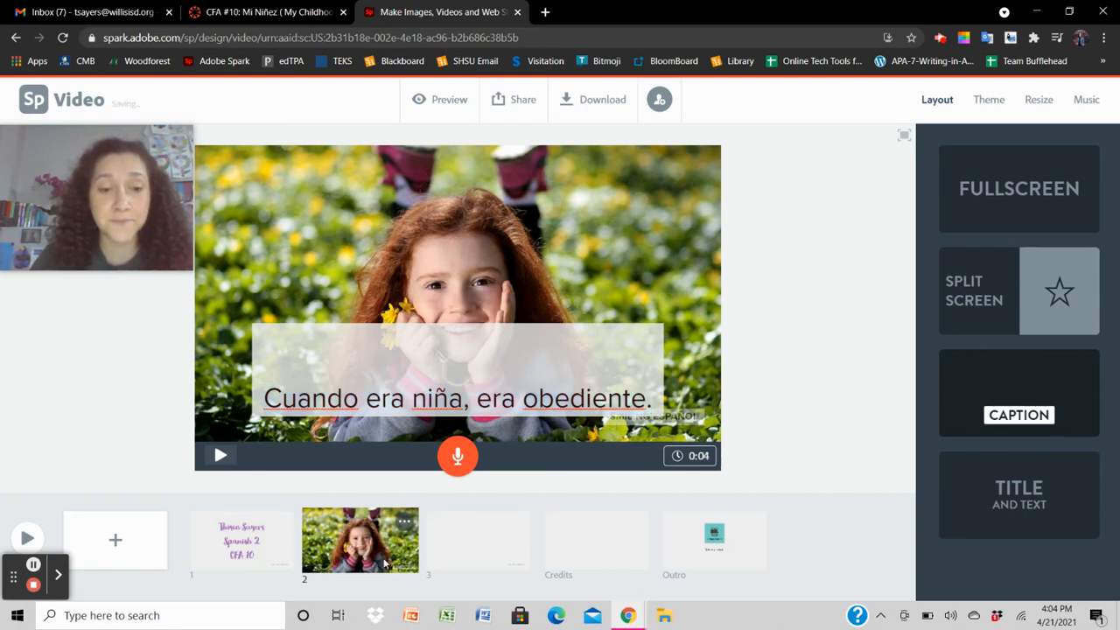
- Set the third slide's layout to Caption and check the assignment's second sentence prompt before choosing its photo
left_click(499, 553)
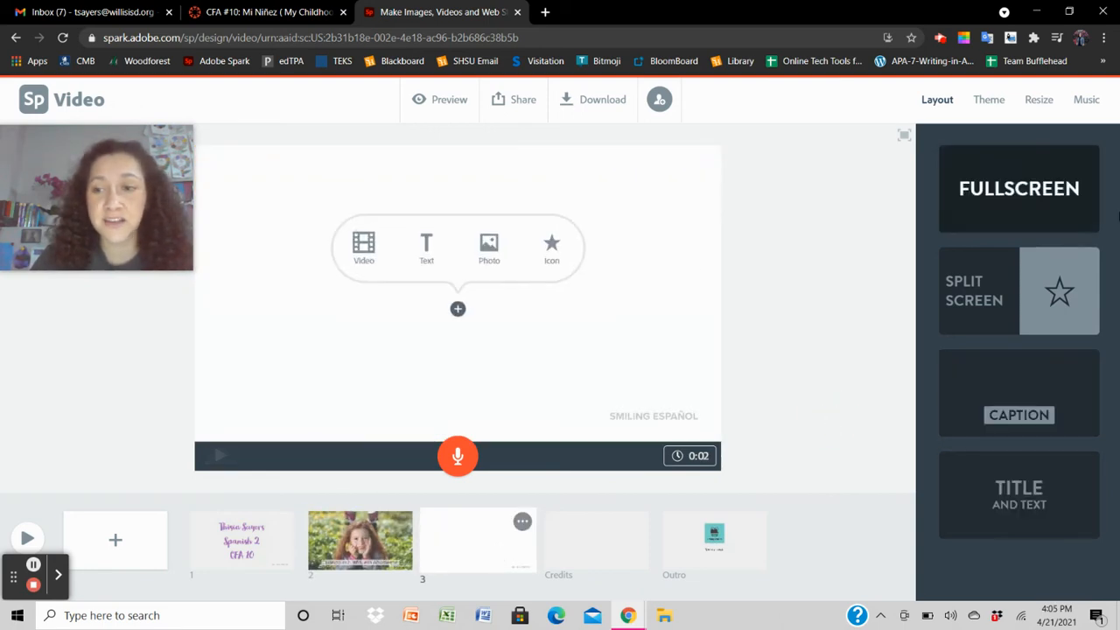
left_click(1029, 413)
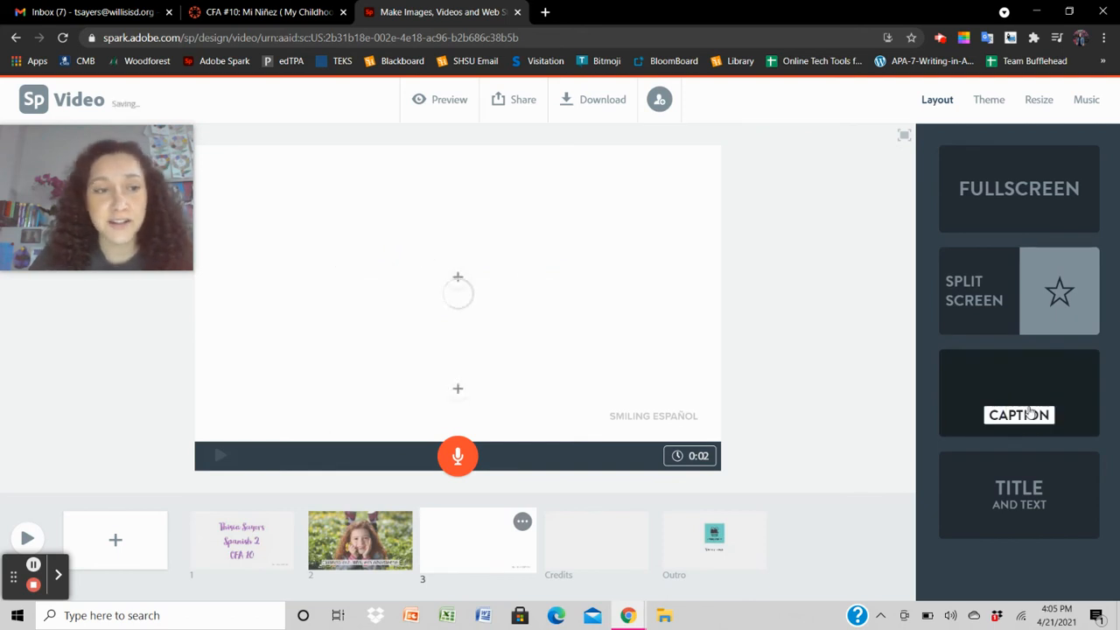
left_click(458, 231)
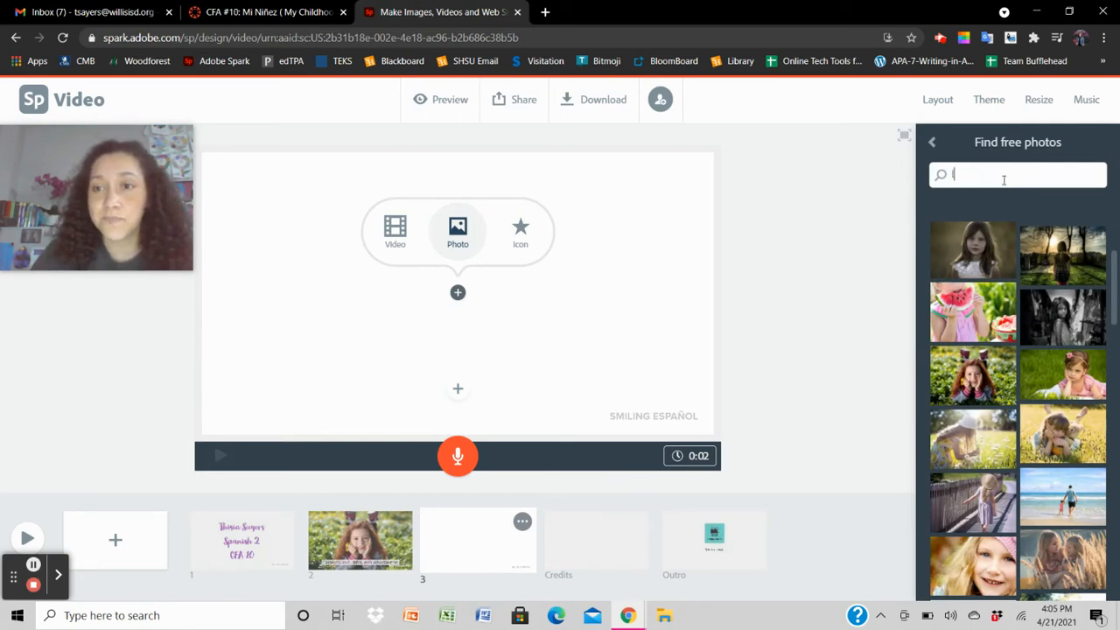
key("BackSpace")
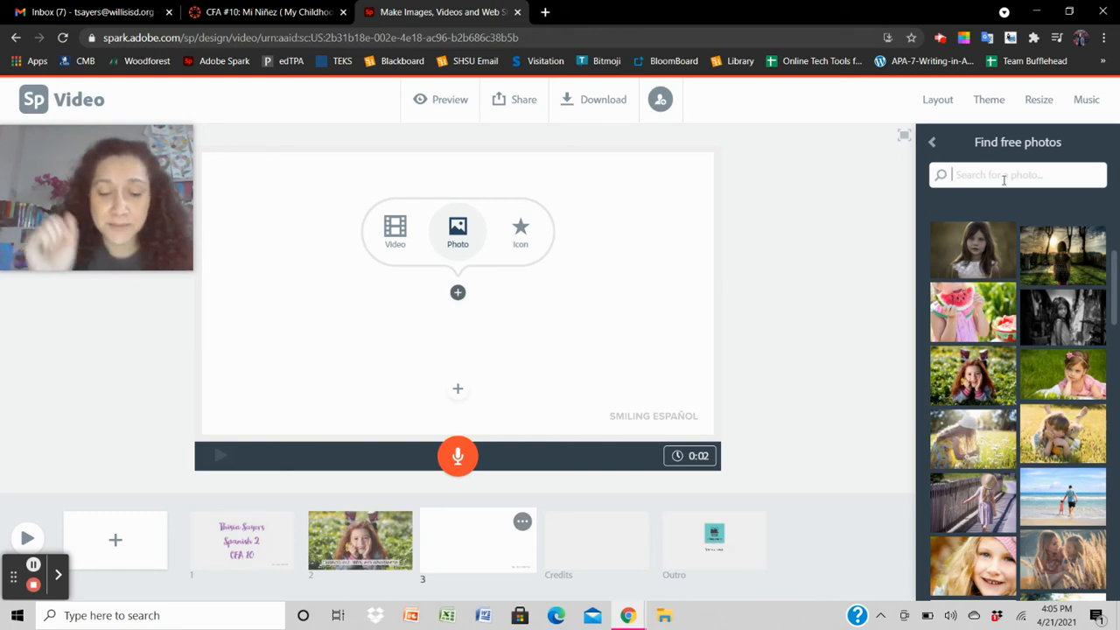
left_click(262, 10)
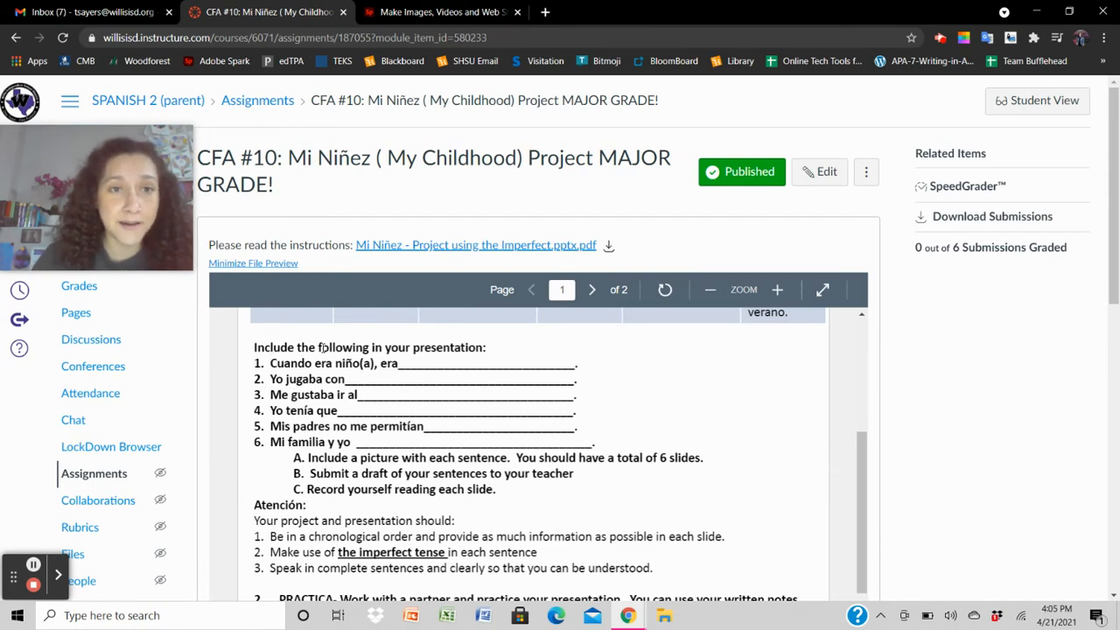
left_click(450, 16)
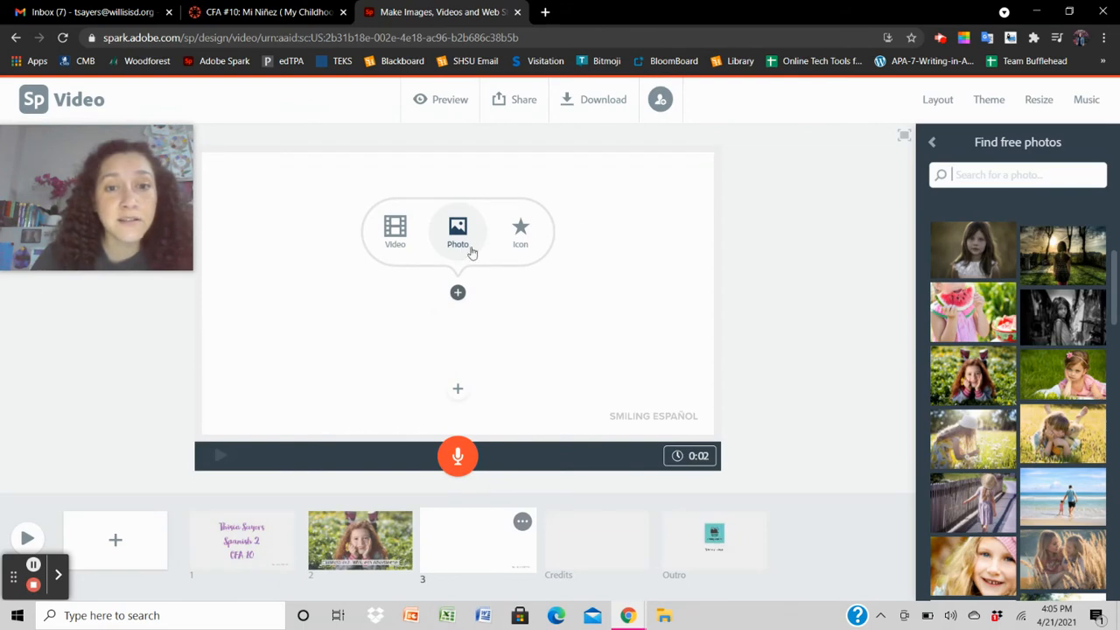
- Search free photos for "toys", add the seated brown teddy bear to the third slide and start its caption with "Yo ju"
left_click(1028, 179)
type("toys")
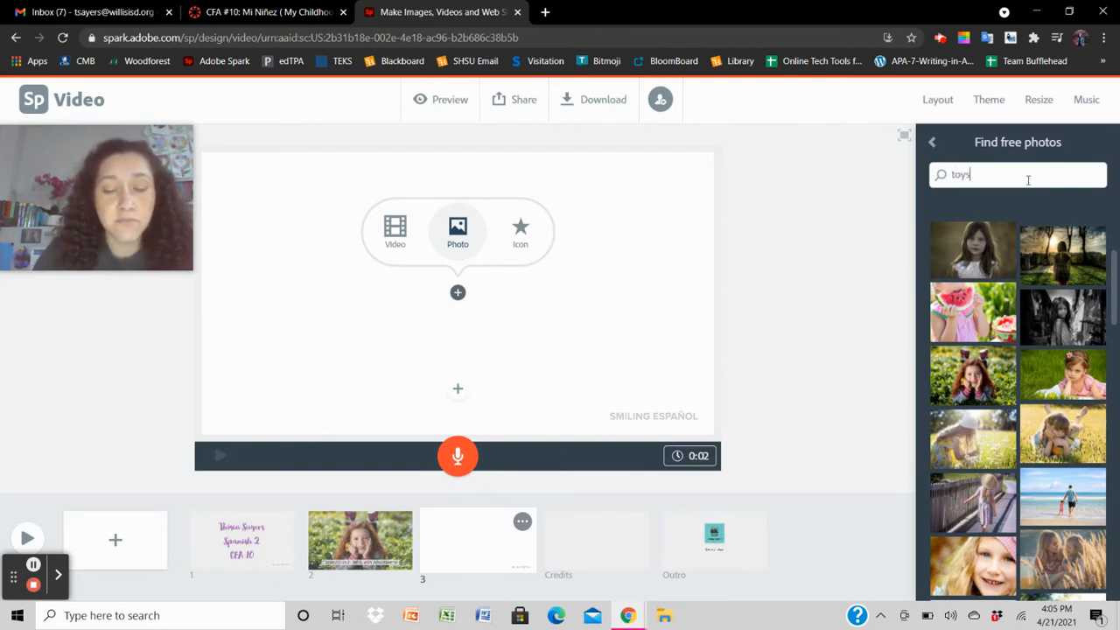
key("Return")
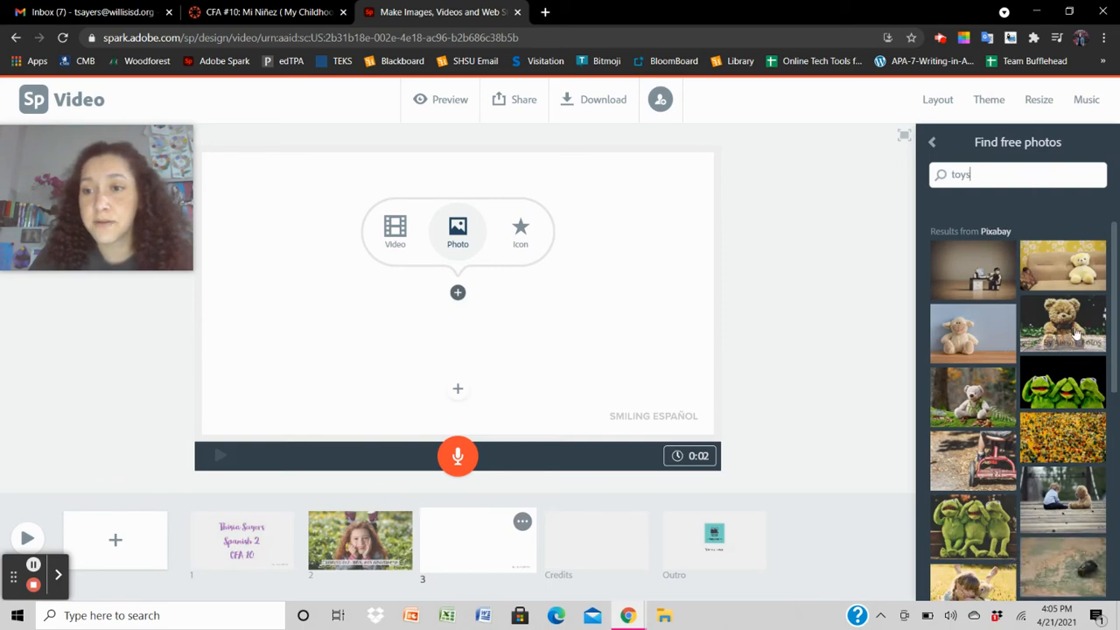
left_click(1075, 334)
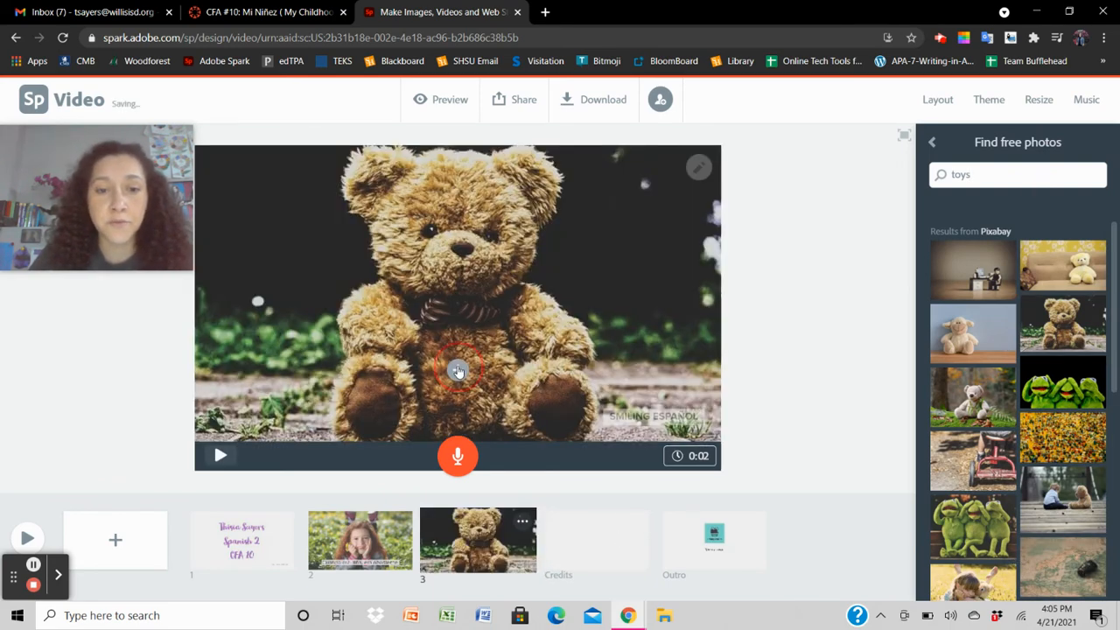
left_click(457, 369)
type("Yo ju")
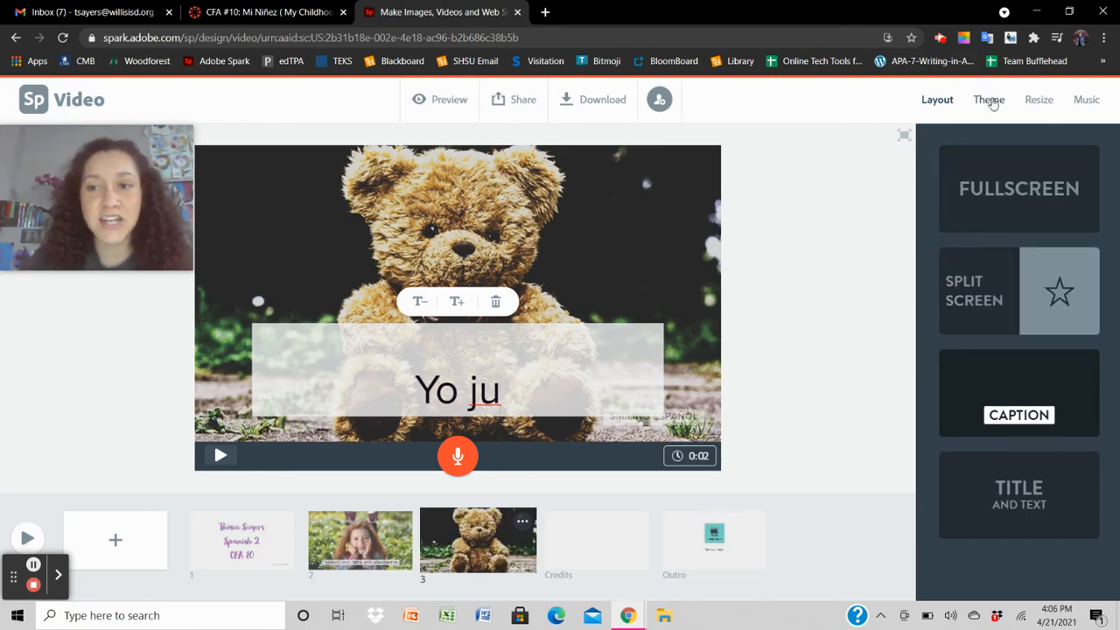
- Review the available themes and video sizes, and lower the background music volume slightly
left_click(988, 100)
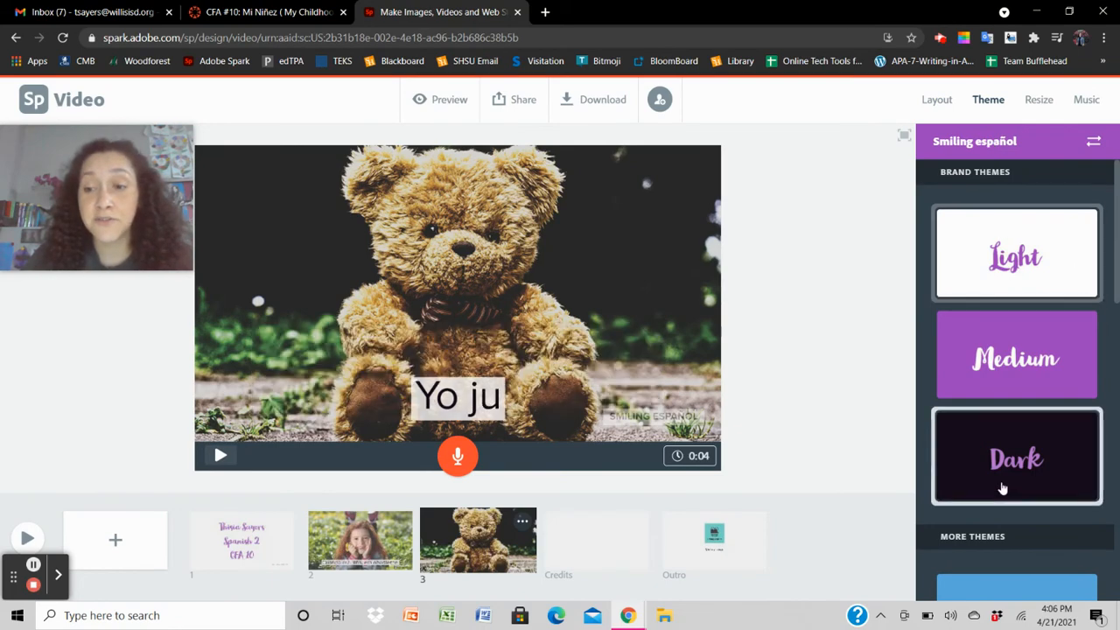
scroll(1003, 488, "down", 3)
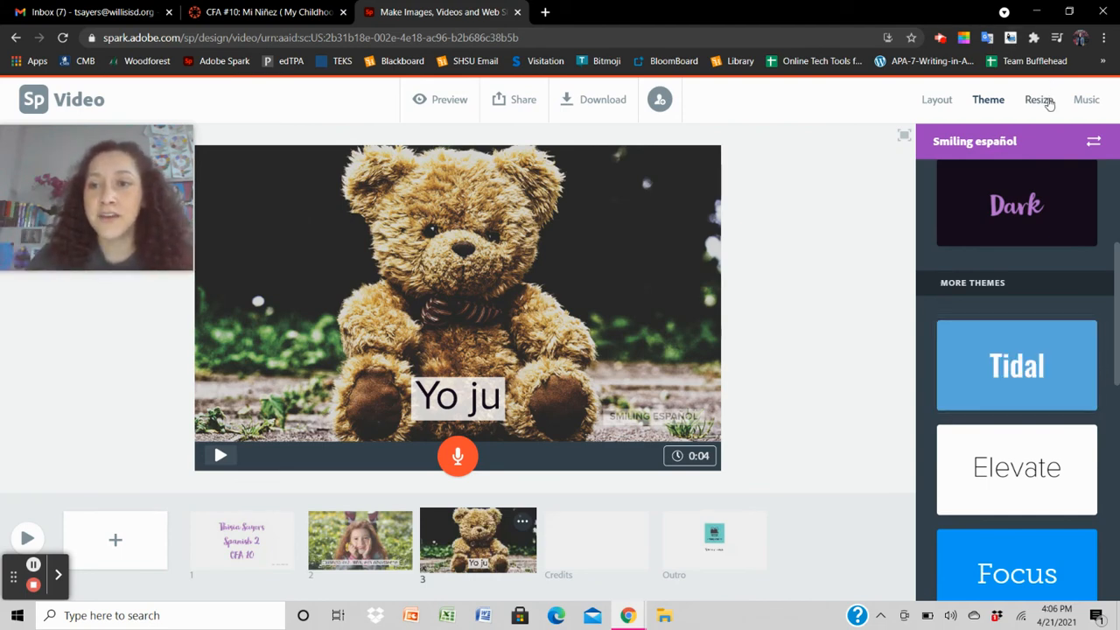
left_click(1047, 101)
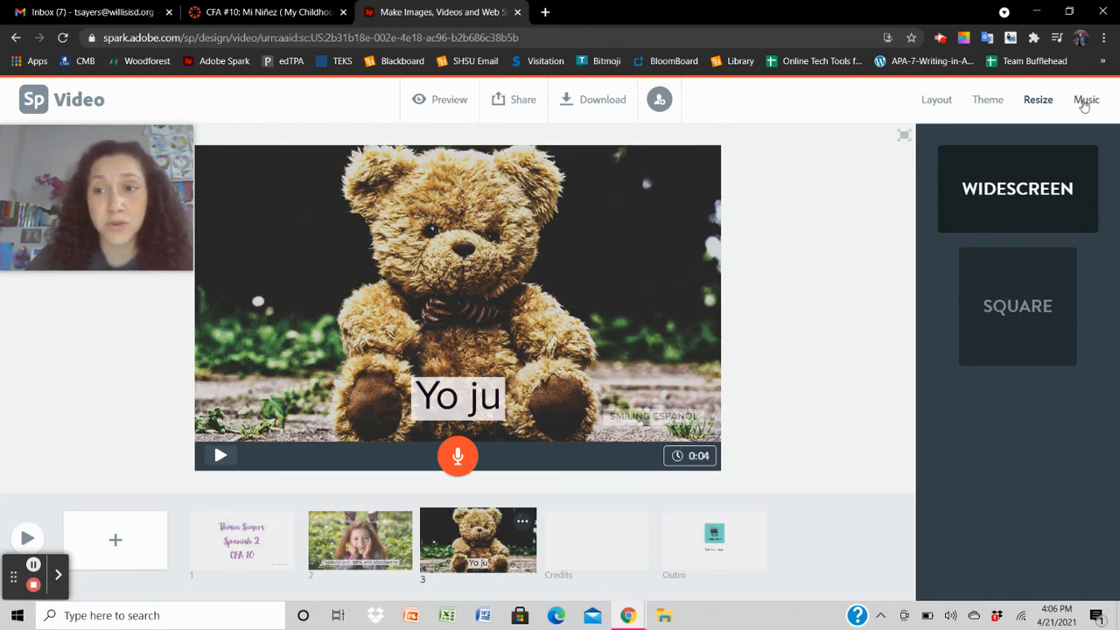
left_click(1084, 101)
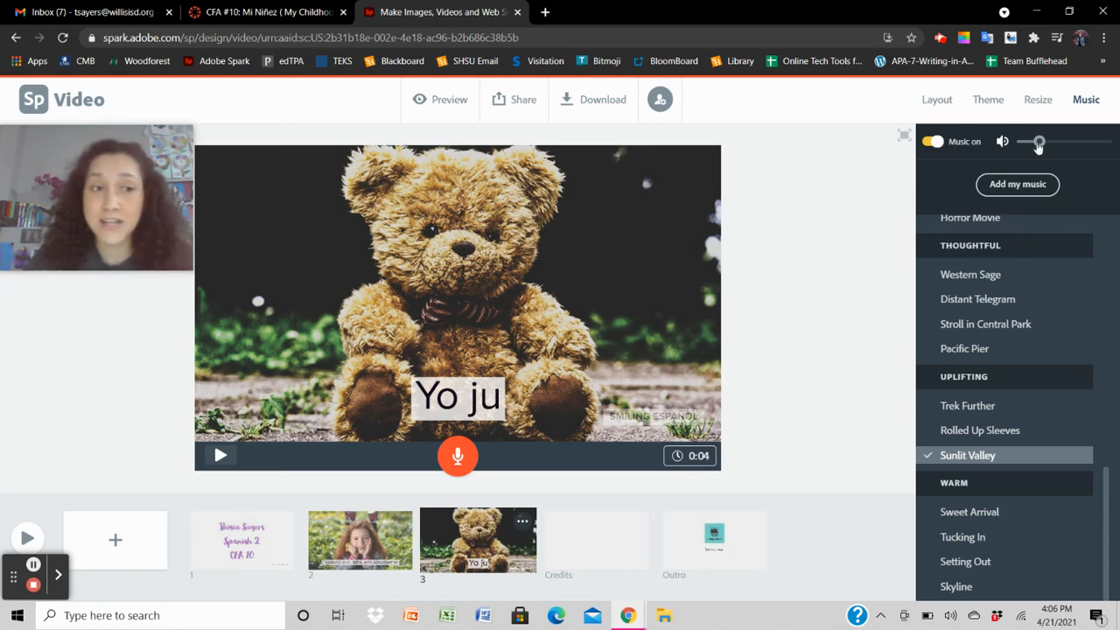
left_click_drag(1039, 146, 1033, 145)
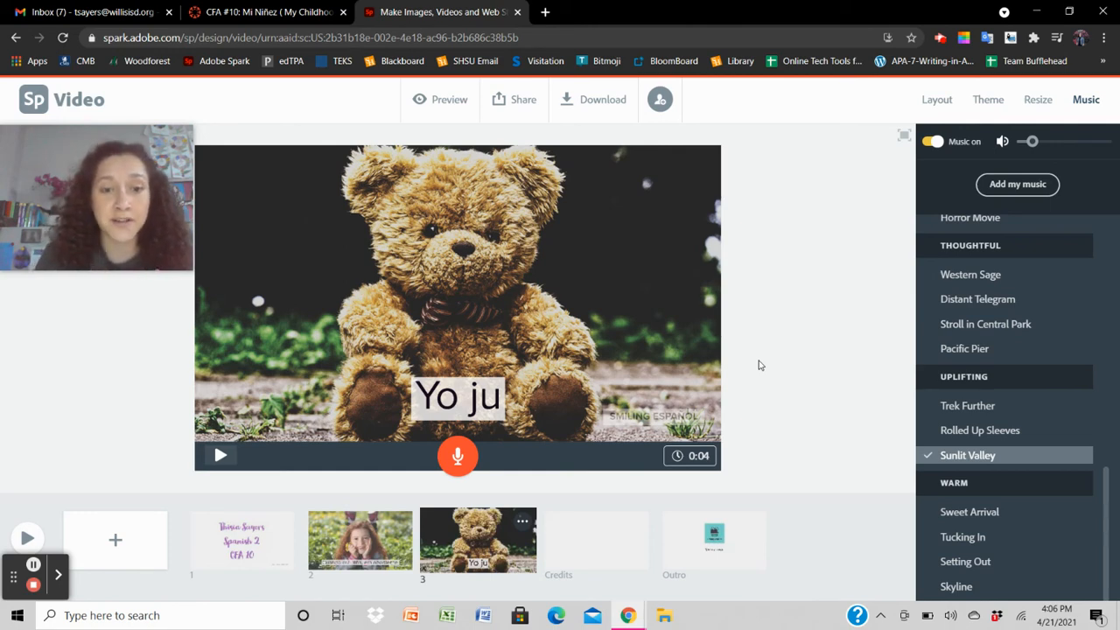
- Record a voice narration of the caption "Cuando era niña, era obediente." on the second slide and play it back
left_click(366, 549)
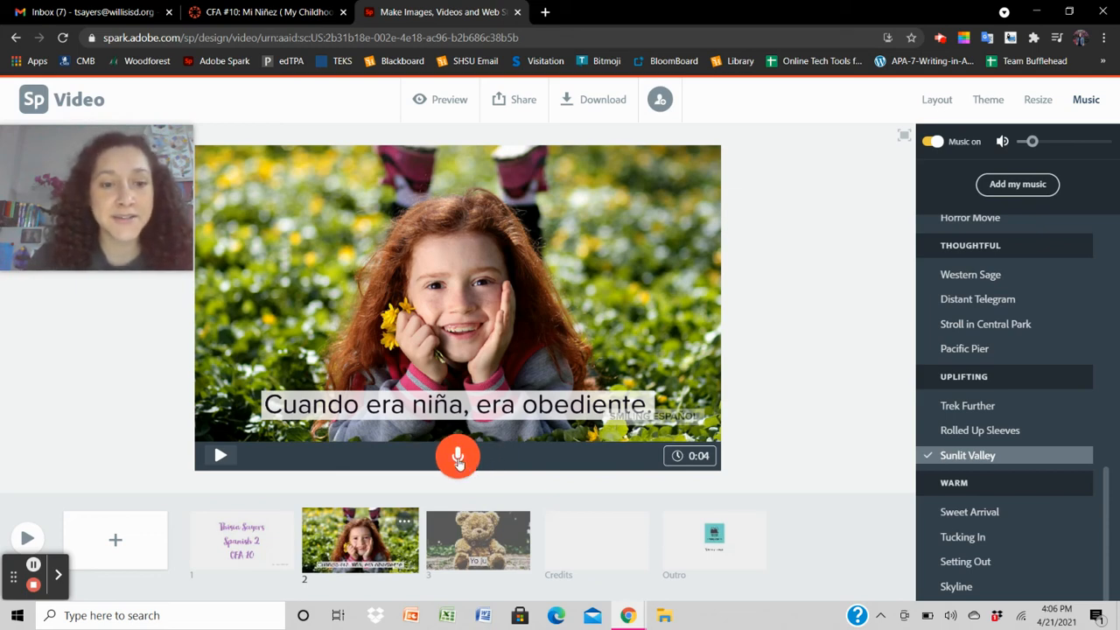
left_click_drag(458, 463, 458, 463)
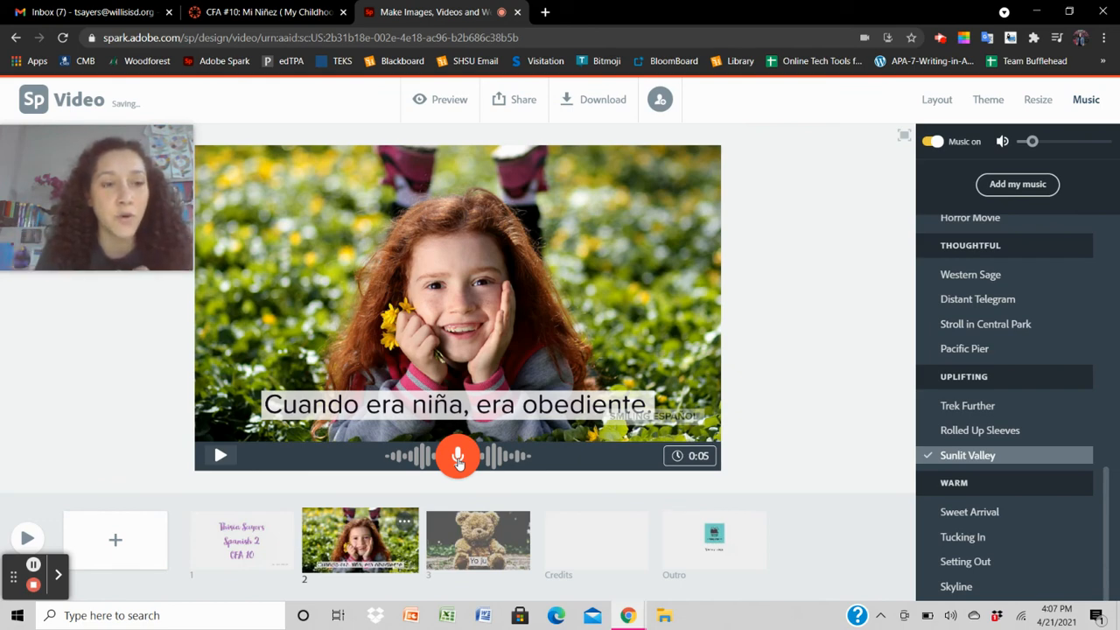
left_click(218, 456)
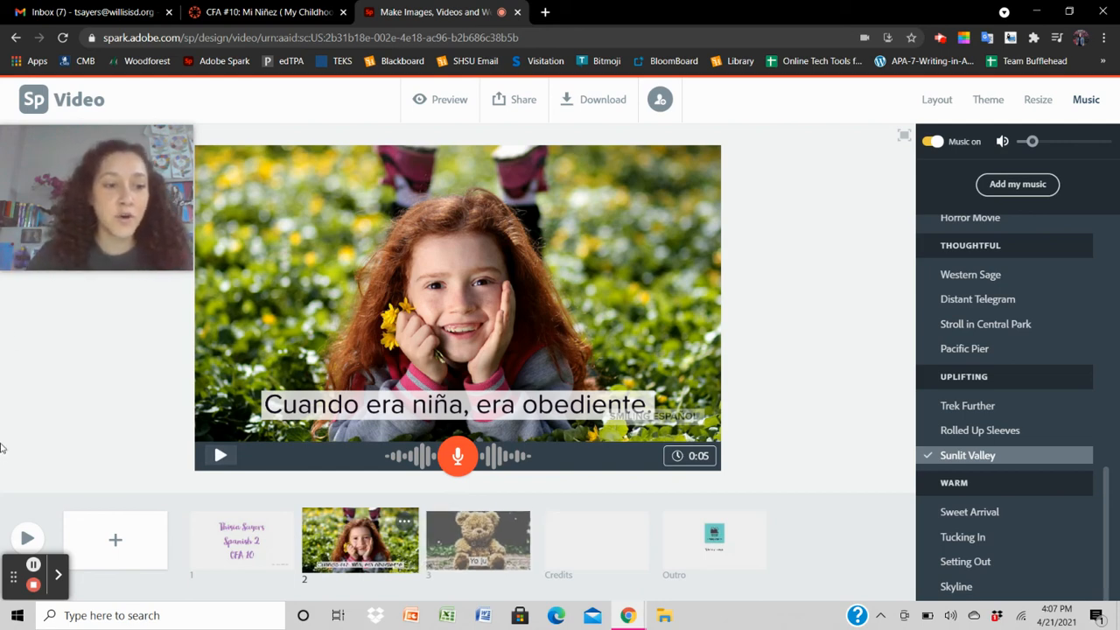
- Preview the whole video, pause it on the teddy bear slide and open the sharing options
left_click(24, 539)
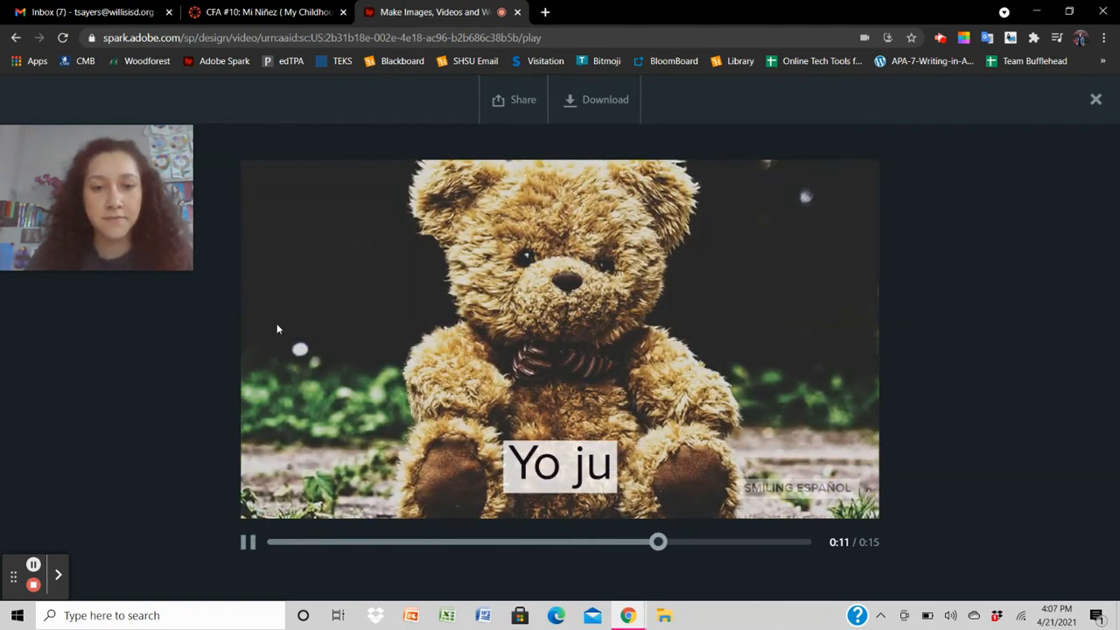
left_click(497, 435)
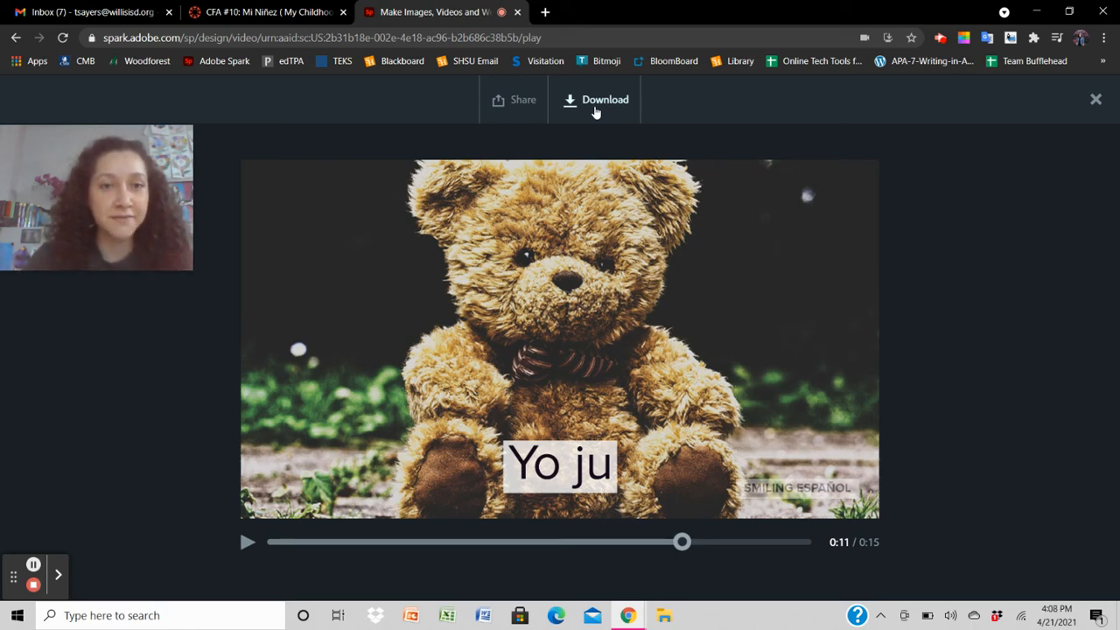
left_click(510, 103)
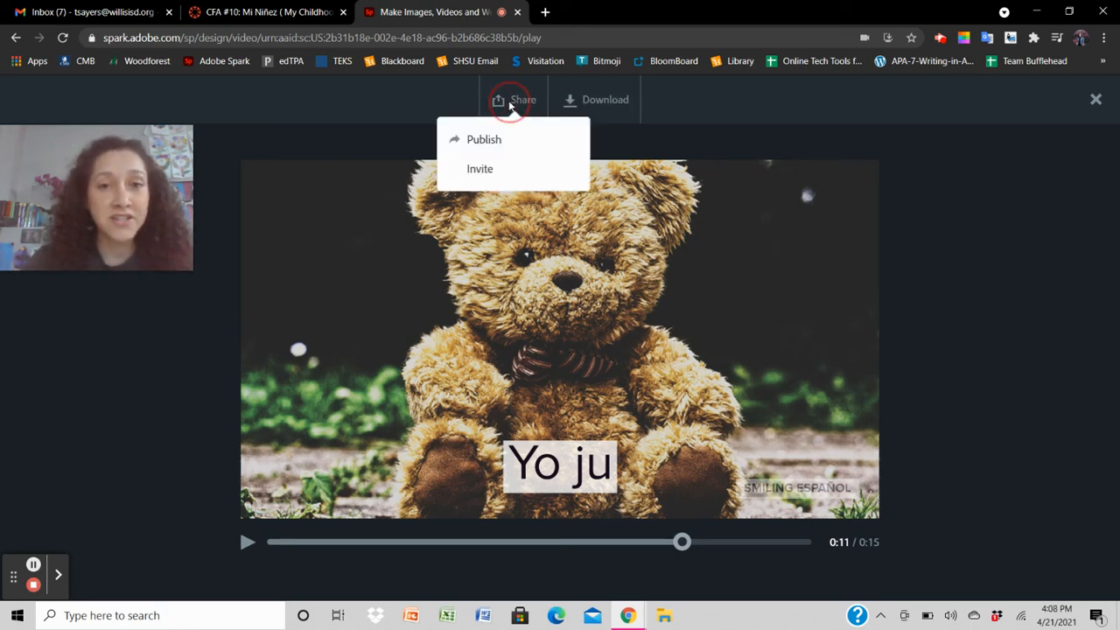